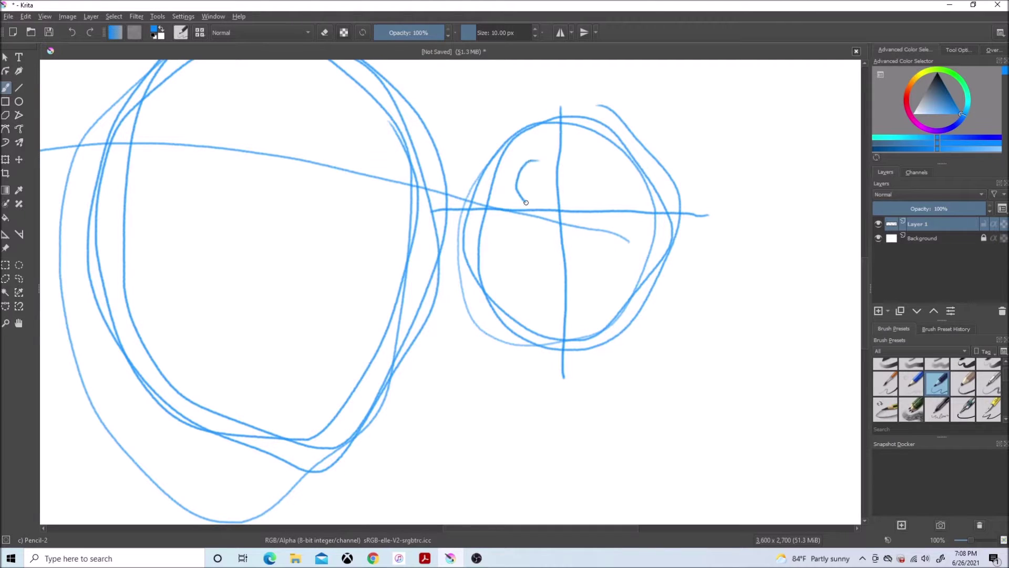
Consult the Marc Anthony reference images in Chrome and sketch the dog's eyes, nose, muzzle and long hanging jowls in Krita.
click(374, 559)
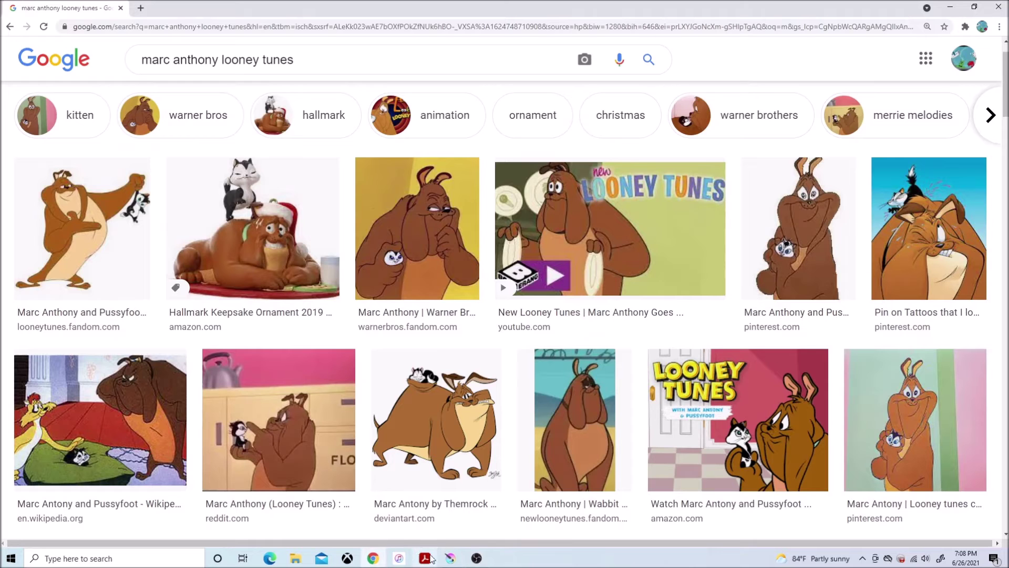
click(451, 558)
click(373, 558)
click(451, 558)
mouse_move(516, 240)
mouse_down()
mouse_move(474, 409)
mouse_move(421, 333)
mouse_move(466, 215)
mouse_move(570, 116)
mouse_move(629, 193)
mouse_up()
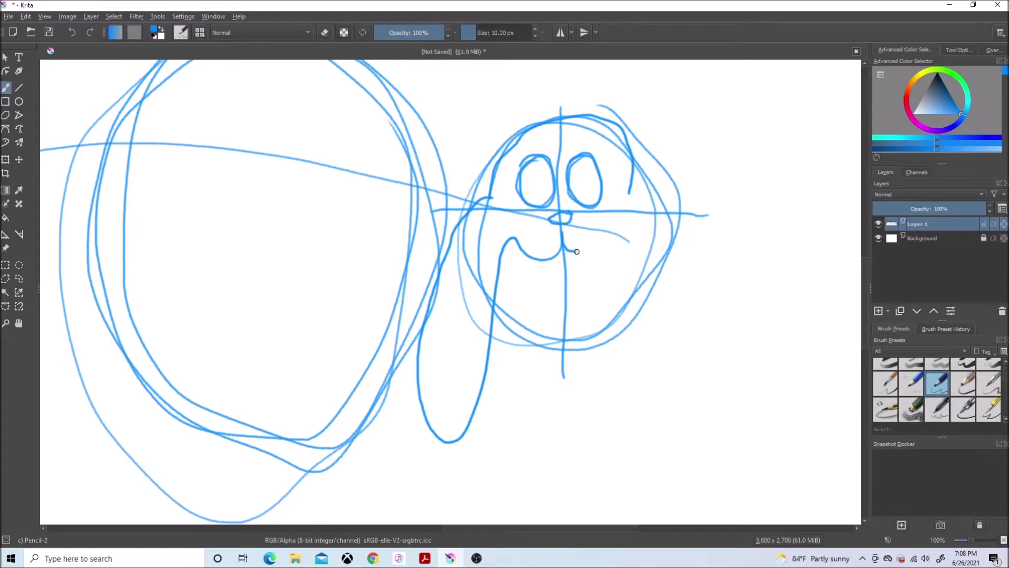
mouse_move(623, 236)
mouse_down()
mouse_move(656, 434)
mouse_move(687, 270)
mouse_move(635, 184)
mouse_up()
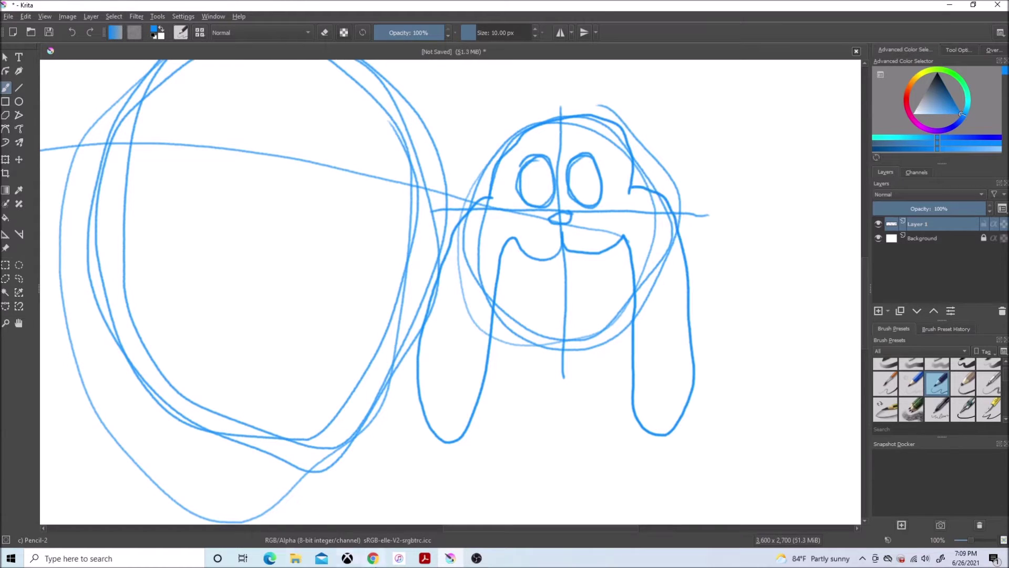
Compare with the reference images in Chrome and add the dog's chin, body outline and legs to the Krita sketch.
click(375, 559)
click(450, 557)
mouse_move(634, 347)
mouse_down()
mouse_move(621, 373)
mouse_move(492, 359)
mouse_up()
scroll(488, 352, down, 3)
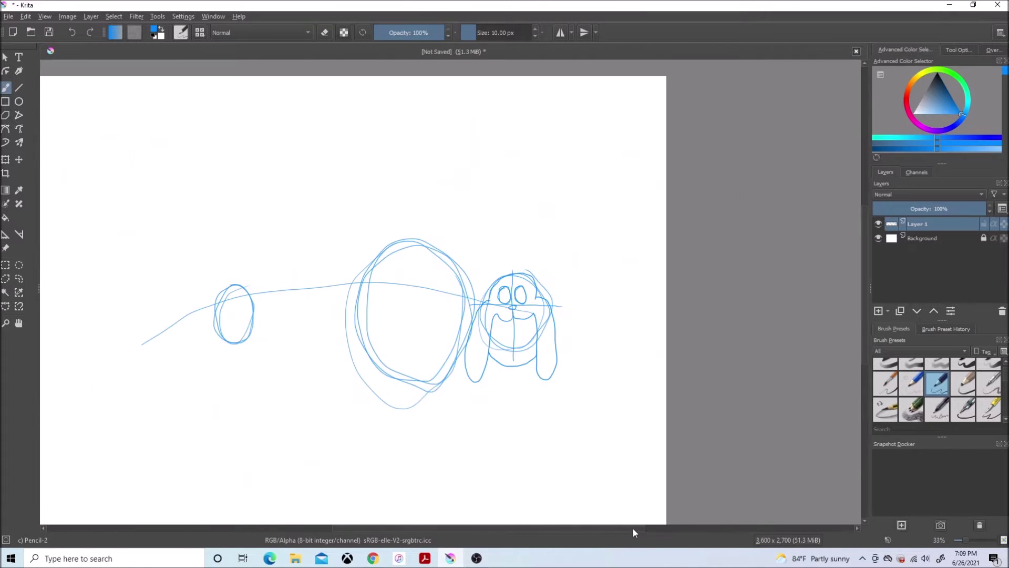
drag(633, 529, 595, 527)
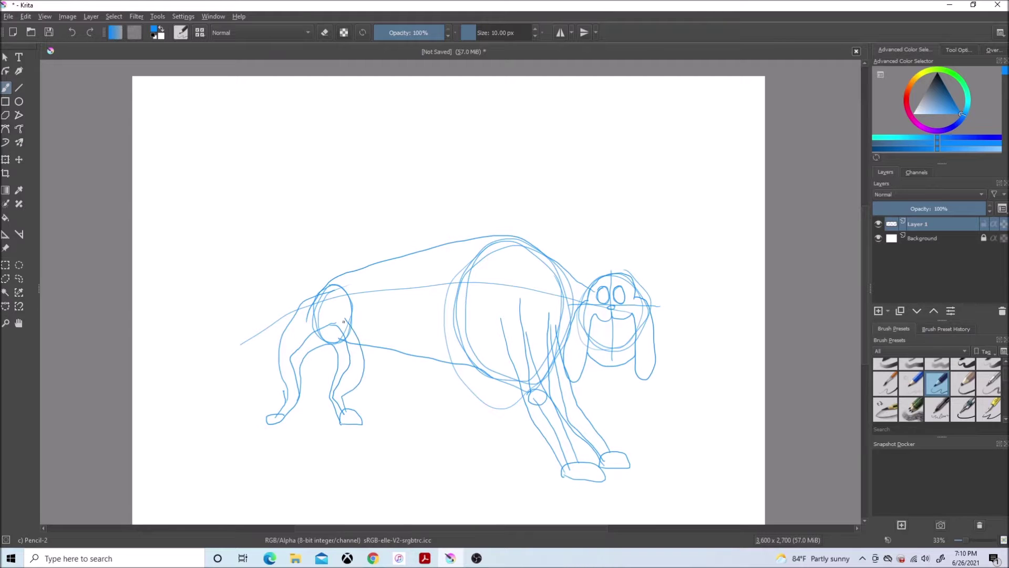
Review the reference images in Chrome and sketch two upright folded ears and the pupils on the dog's head in Krita.
click(373, 558)
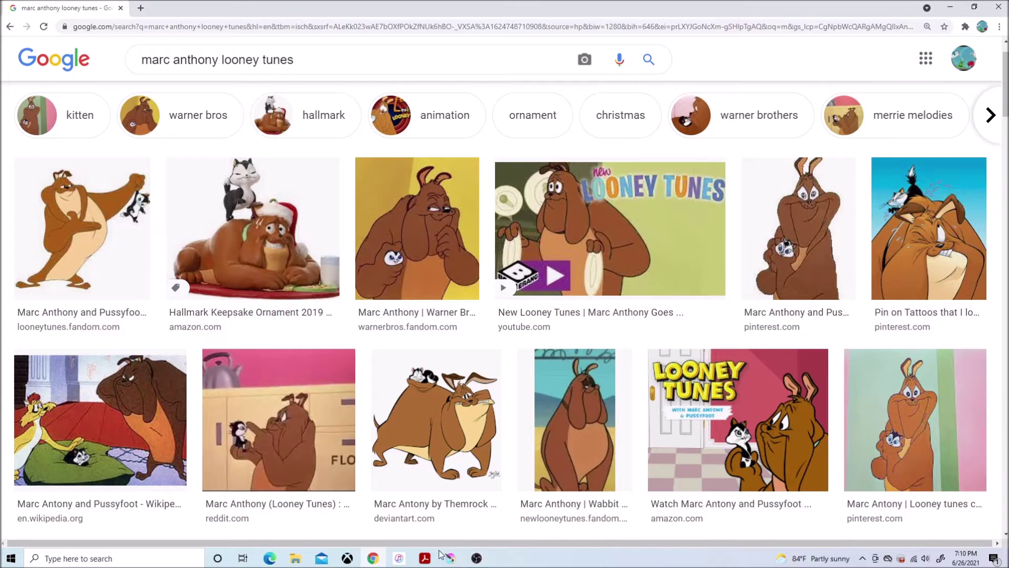
click(450, 558)
scroll(600, 183, down, 5)
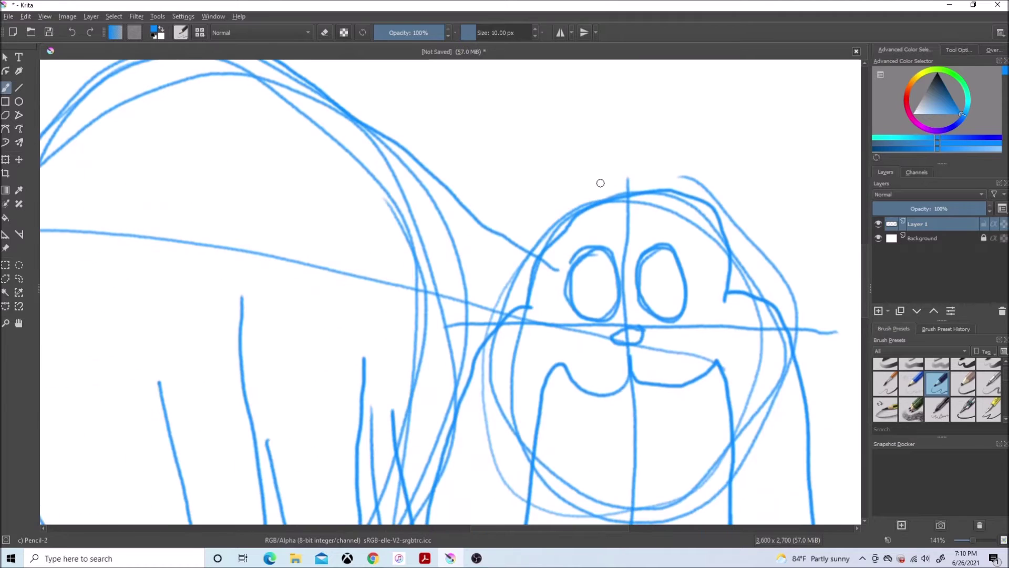
mouse_move(628, 99)
mouse_down()
mouse_move(554, 129)
mouse_move(562, 227)
mouse_up()
mouse_move(627, 100)
mouse_down()
mouse_move(572, 110)
mouse_move(596, 189)
mouse_up()
mouse_move(658, 203)
mouse_down()
mouse_move(660, 143)
mouse_move(693, 141)
mouse_move(732, 118)
mouse_move(673, 119)
mouse_move(683, 220)
mouse_up()
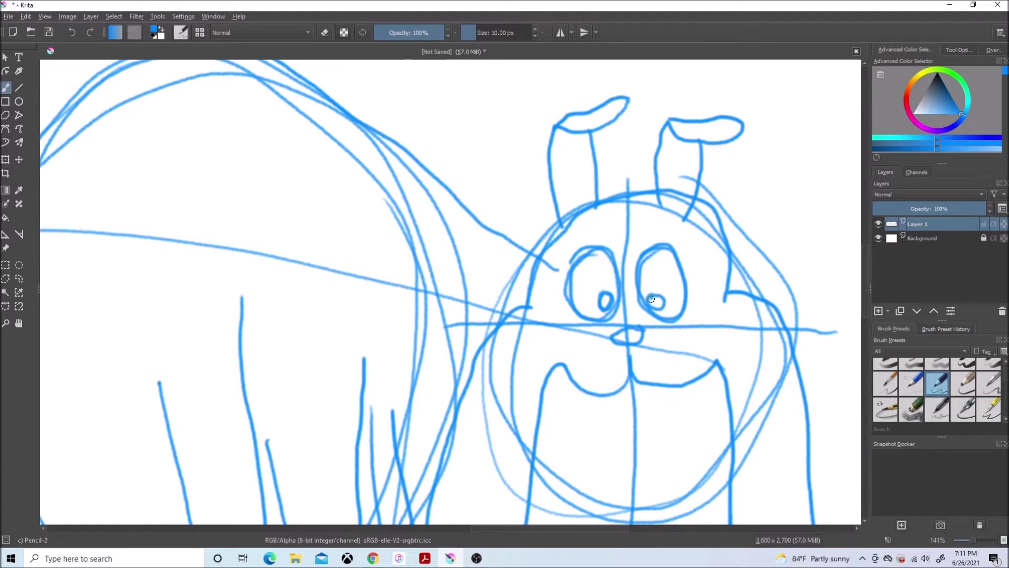
scroll(490, 236, down, 2)
Consult the reference images in Chrome and sketch a pointed tail at the rump and a collar around the neck in Krita.
click(373, 558)
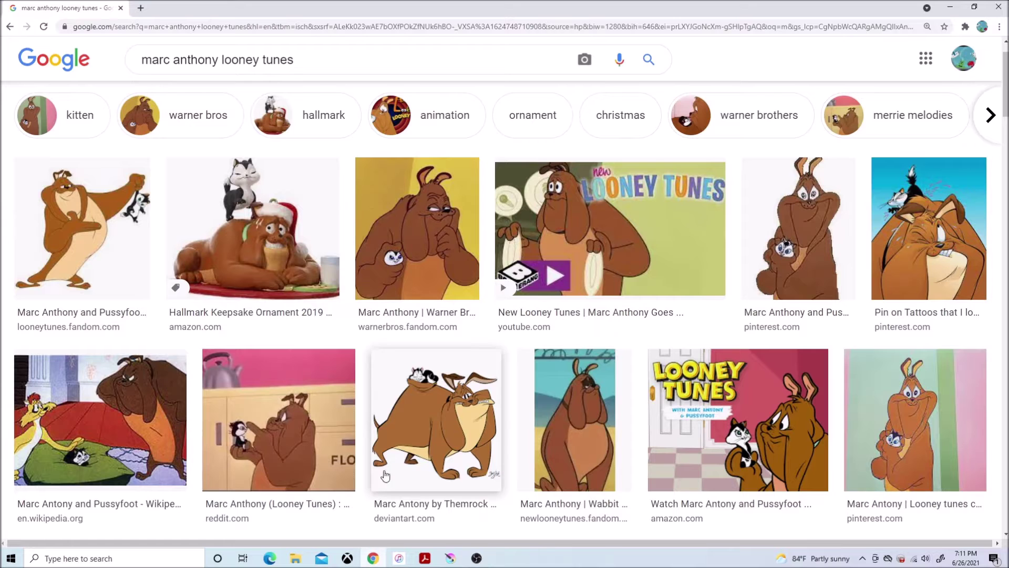
mouse_move(450, 557)
click(402, 529)
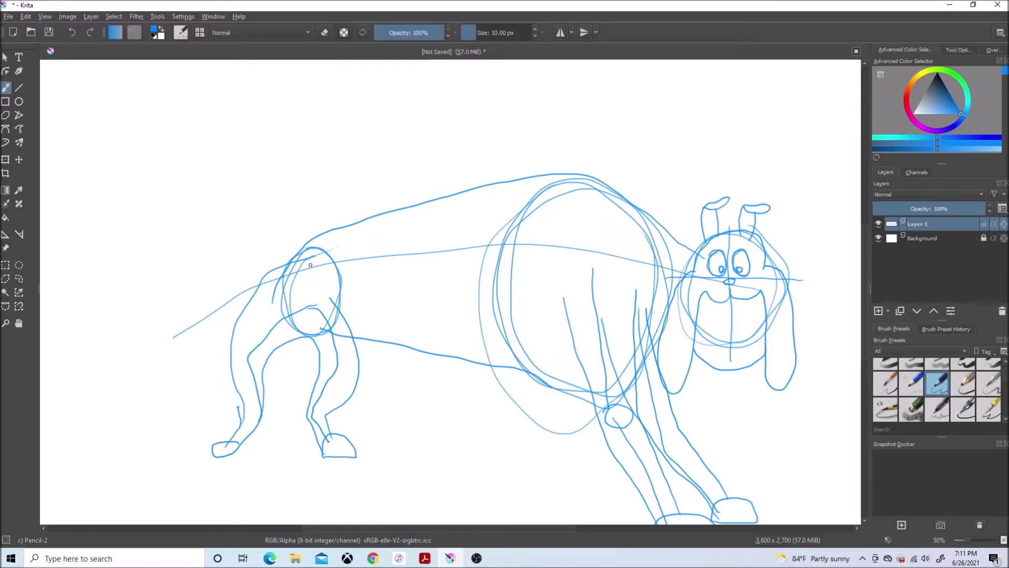
drag(251, 244, 289, 280)
scroll(703, 244, up, 3)
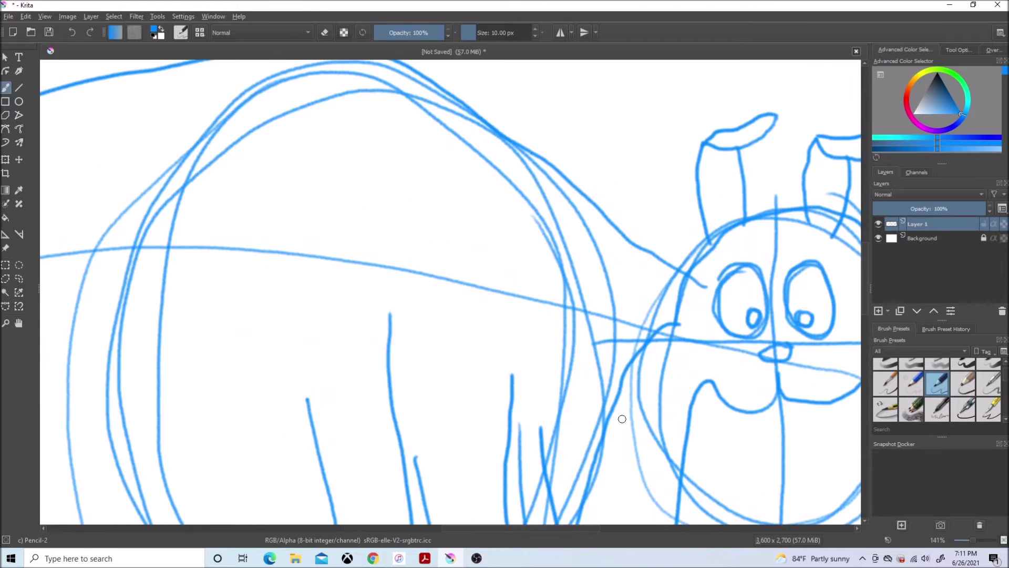
drag(864, 257, 867, 273)
mouse_move(609, 361)
mouse_down()
mouse_move(630, 134)
mouse_move(657, 136)
mouse_move(644, 340)
mouse_move(626, 377)
mouse_move(606, 340)
mouse_up()
Choose the Ink-2 Fineliner brush preset and rename Layer 1 to Sketch.
click(964, 409)
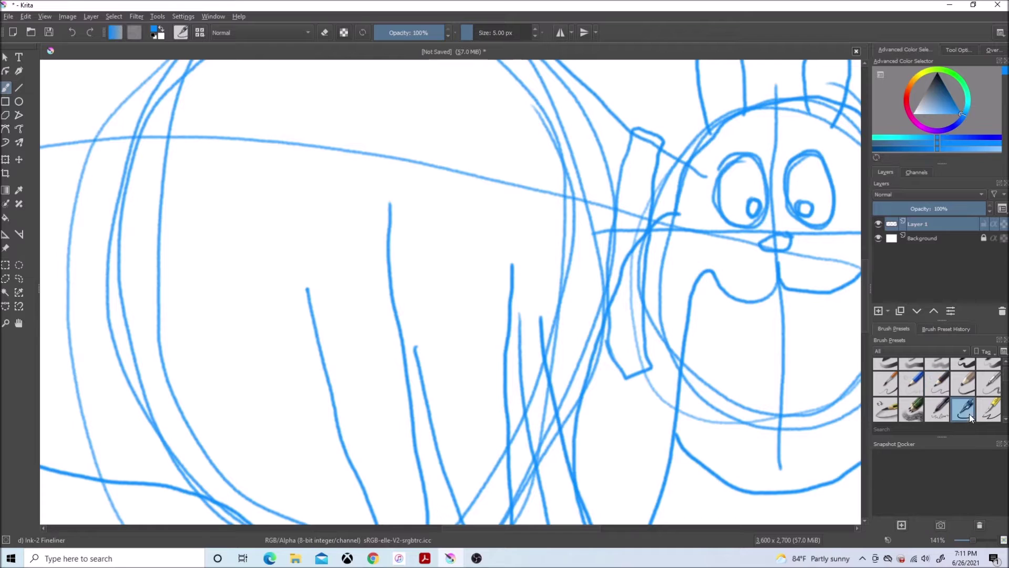
double_click(927, 225)
text(Sketch)
key(Return)
Save the drawing as a Krita document named MarcAnthony in the Warner Bros Fanart folder.
click(8, 17)
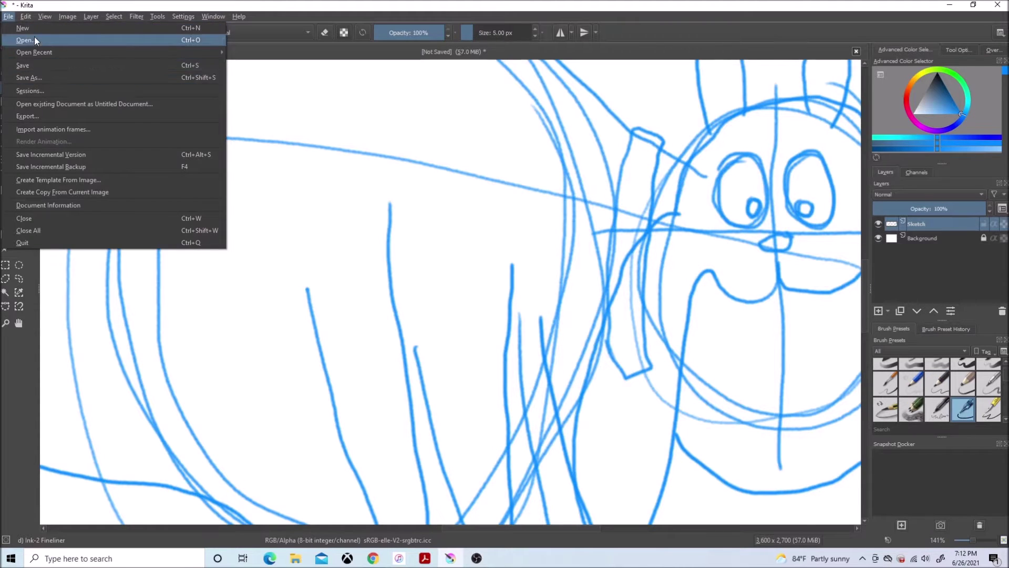
click(38, 76)
text(MarcAnthony)
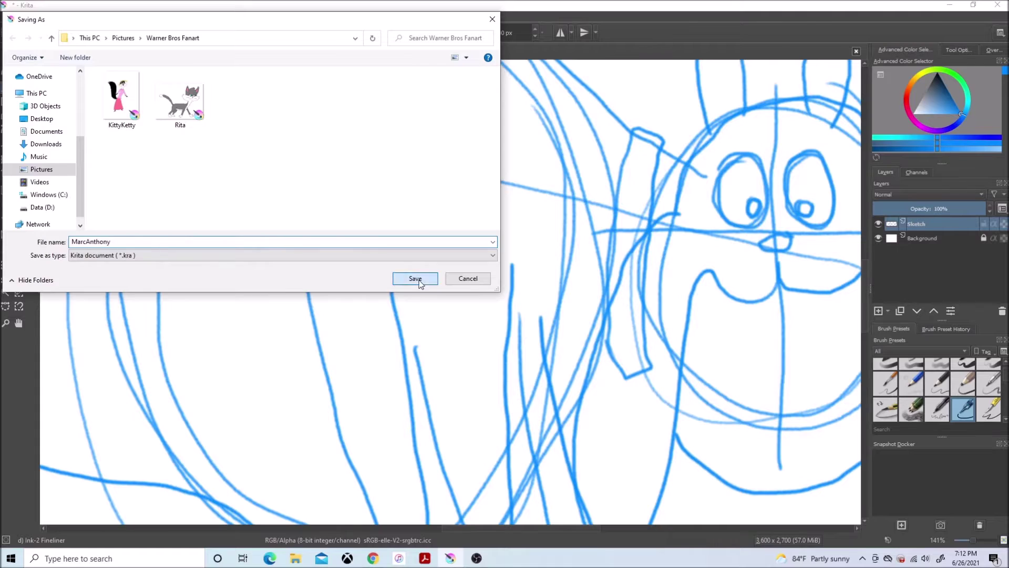
click(416, 278)
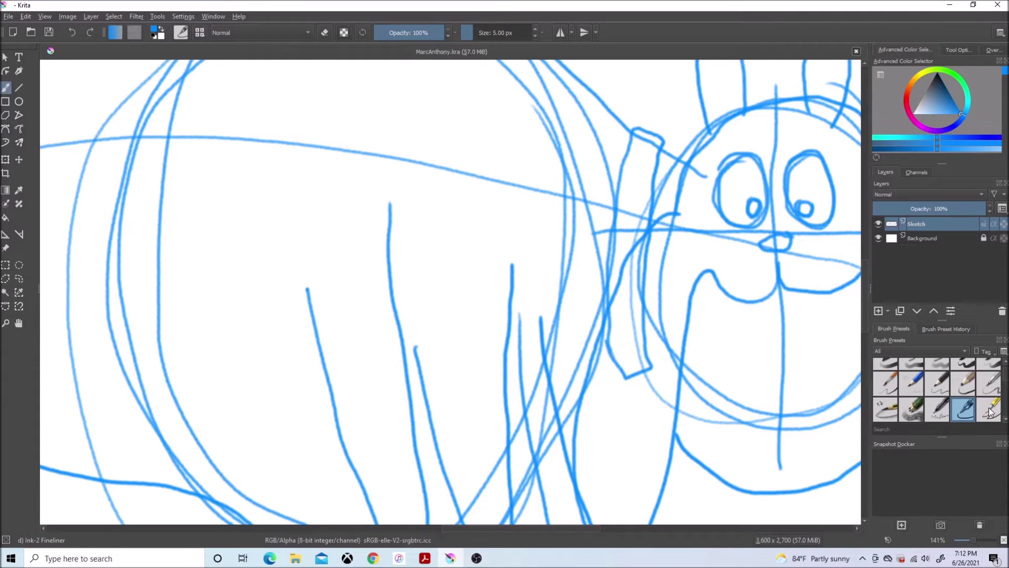
Add a new paint layer above Sketch and name it Lineart.
click(90, 16)
mouse_move(103, 65)
click(279, 65)
double_click(961, 227)
text(Lineart)
key(Return)
Reset the drawing colour to black and ink the outline of the dog's nose on the Lineart layer.
scroll(817, 239, up, 3)
drag(579, 528, 606, 529)
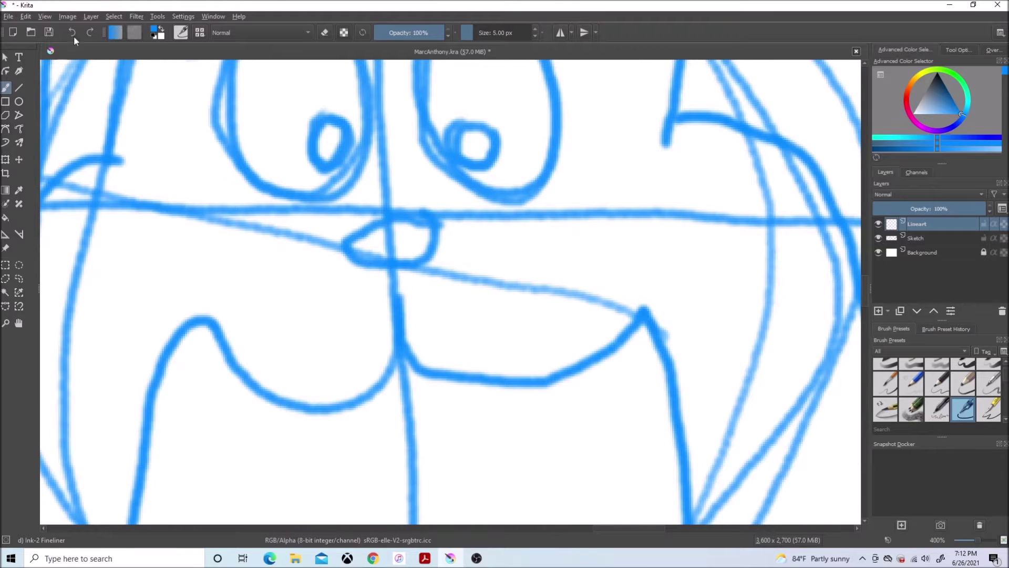
key(d)
mouse_move(445, 218)
mouse_down()
mouse_move(354, 219)
mouse_move(376, 253)
mouse_move(443, 219)
mouse_up()
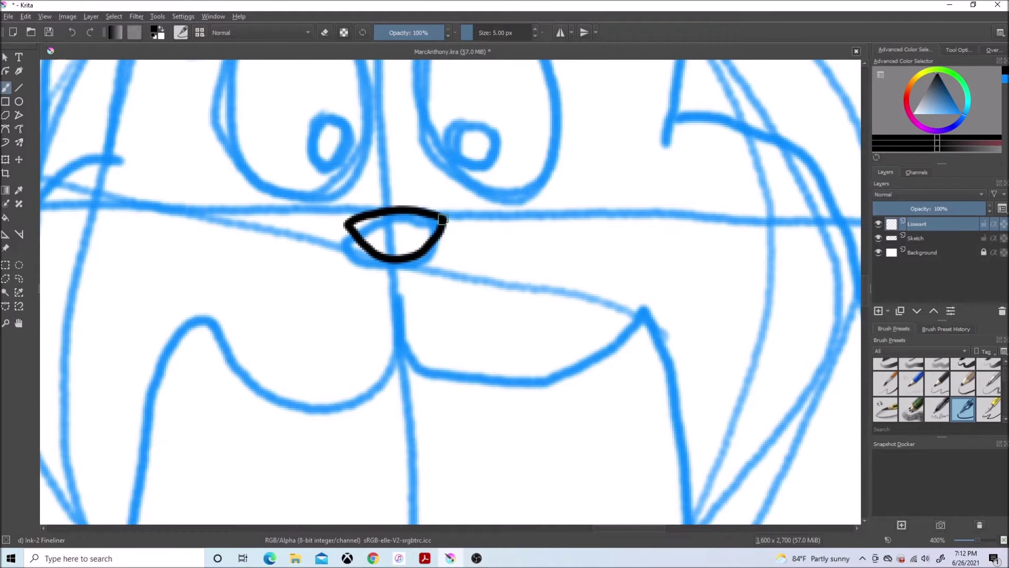
Ink both oval eyes and their pupils over the blue sketch.
drag(865, 294, 863, 279)
mouse_move(341, 348)
mouse_down()
mouse_move(362, 323)
mouse_move(359, 176)
mouse_move(278, 157)
mouse_move(264, 307)
mouse_move(341, 349)
mouse_up()
mouse_move(351, 279)
mouse_down()
mouse_move(318, 277)
mouse_move(344, 270)
mouse_move(336, 273)
mouse_up()
mouse_move(423, 283)
mouse_down()
mouse_move(411, 218)
mouse_move(547, 242)
mouse_move(419, 275)
mouse_move(445, 273)
mouse_up()
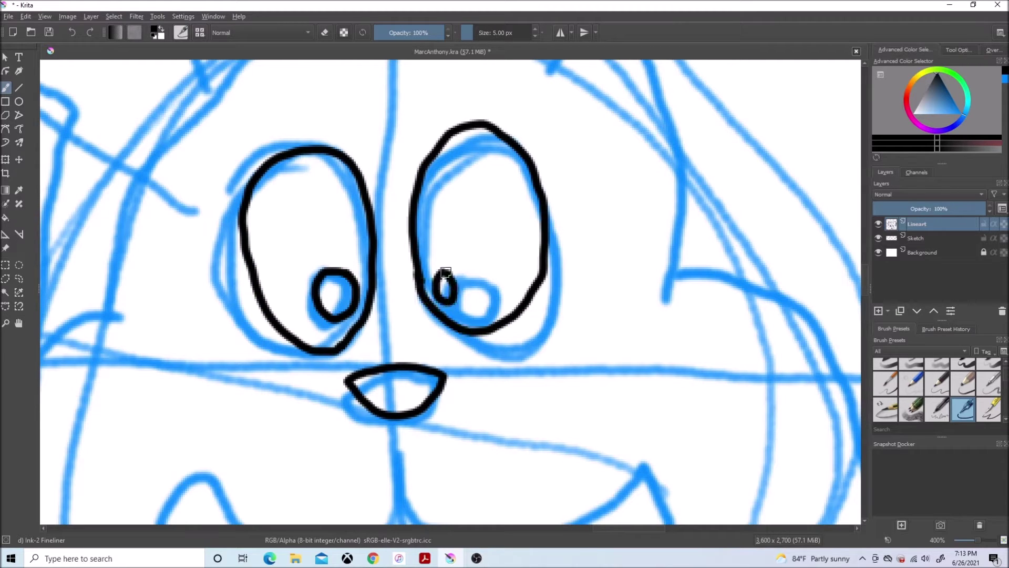
Ink the two curved muzzle lines beneath the nose, with a short horizontal cheek line at each end.
scroll(450, 270, down, 3)
drag(864, 277, 863, 288)
scroll(437, 330, up, 1)
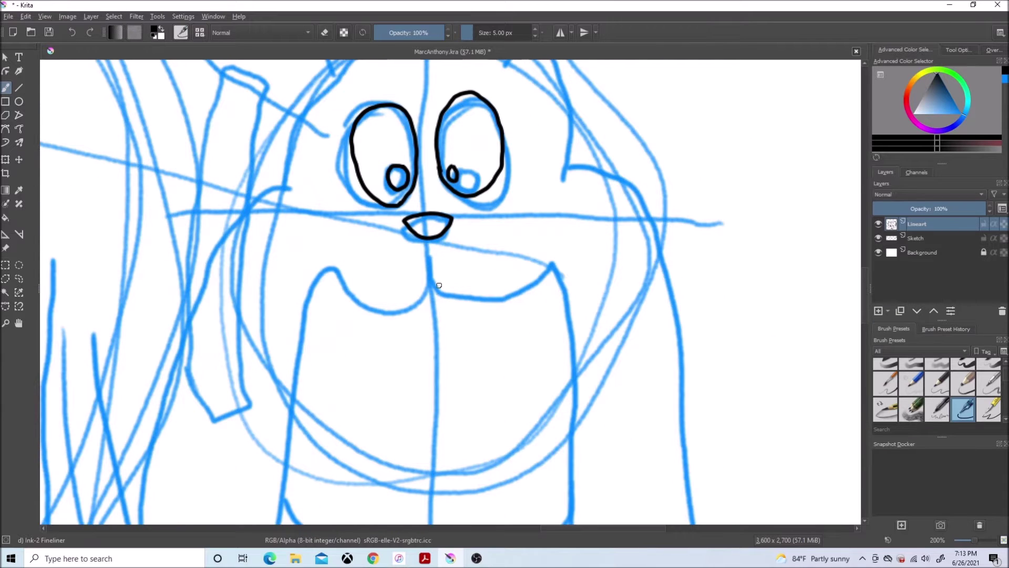
mouse_move(432, 259)
mouse_down()
mouse_move(351, 304)
mouse_move(423, 280)
mouse_move(321, 259)
mouse_up()
key(ctrl+z)
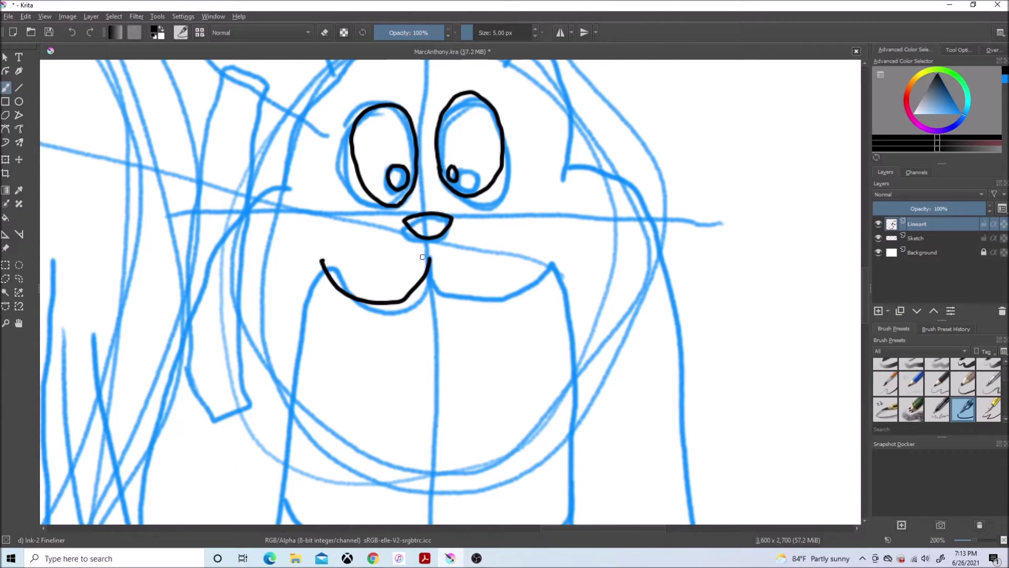
mouse_move(431, 257)
mouse_down()
mouse_move(521, 293)
mouse_move(597, 258)
mouse_up()
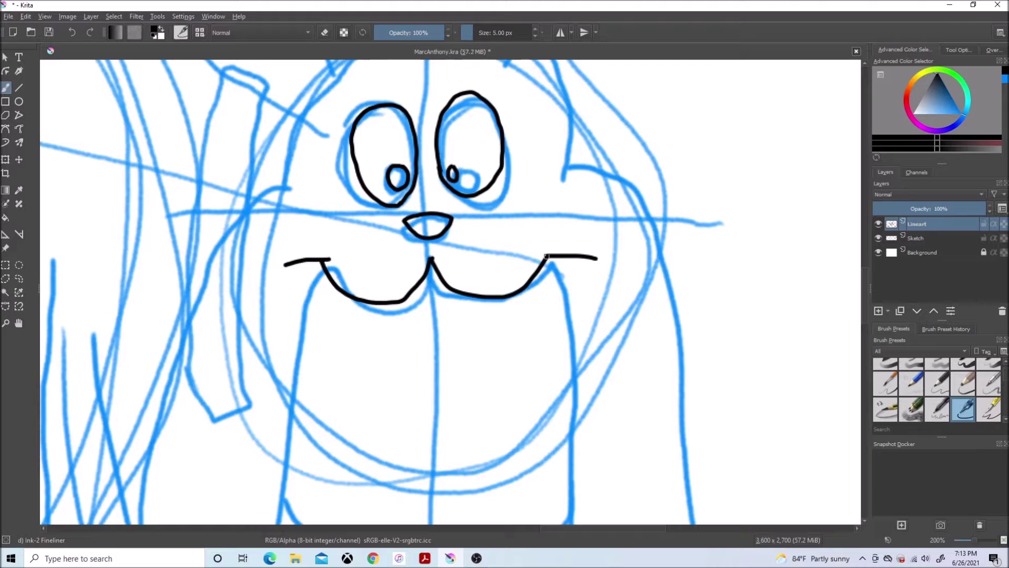
Ink the two long hanging jowls from the mouth corners up to the sides of the head.
drag(864, 274, 875, 286)
mouse_move(325, 160)
mouse_down()
mouse_move(294, 386)
mouse_move(271, 465)
mouse_move(200, 364)
mouse_move(194, 185)
mouse_move(263, 84)
mouse_up()
mouse_move(546, 147)
mouse_down()
mouse_move(560, 190)
mouse_move(582, 442)
mouse_move(654, 315)
mouse_move(638, 88)
mouse_move(556, 70)
mouse_up()
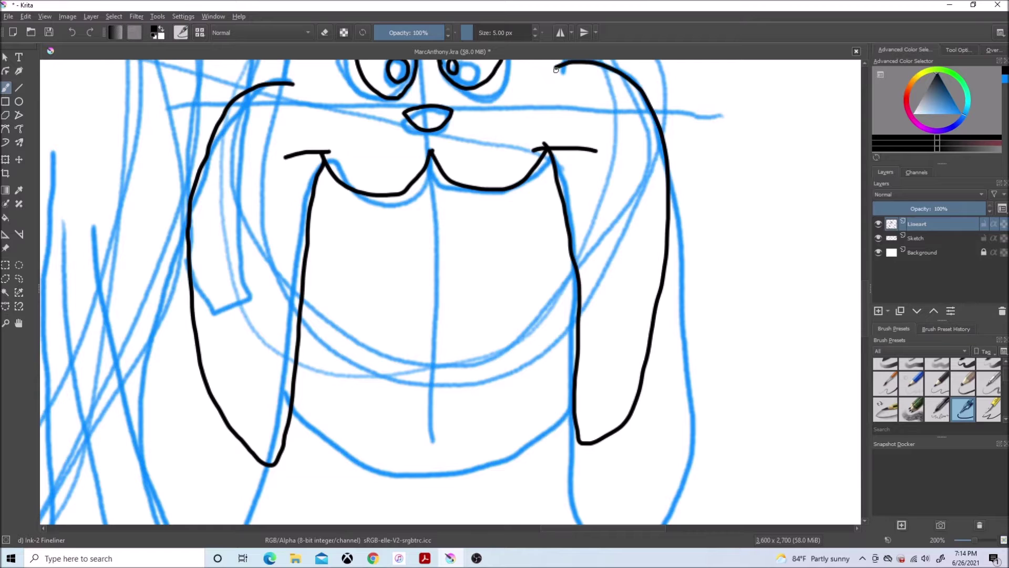
Ink the spiky hair tuft and the rounded top of the head down to both jowls.
drag(865, 307, 864, 266)
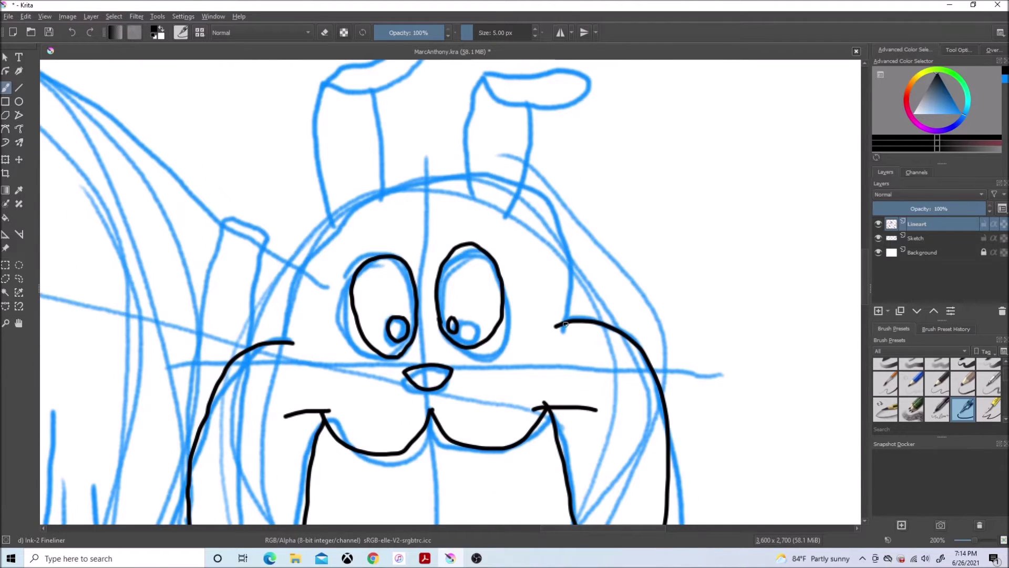
mouse_move(406, 191)
mouse_down()
mouse_move(441, 157)
mouse_move(468, 162)
mouse_up()
mouse_move(568, 319)
mouse_down()
mouse_move(553, 225)
mouse_move(431, 177)
mouse_move(327, 244)
mouse_move(291, 339)
mouse_up()
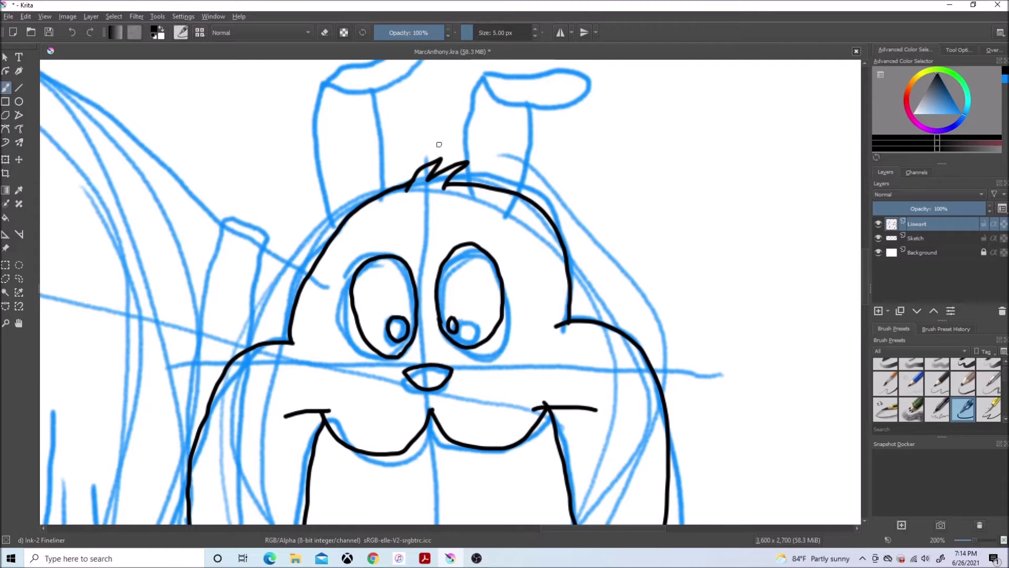
Ink both upright ears with folded tips and inner lines on top of the head.
drag(866, 272, 866, 258)
mouse_move(332, 171)
mouse_down()
mouse_move(413, 174)
mouse_move(425, 124)
mouse_move(328, 176)
mouse_move(347, 308)
mouse_up()
mouse_move(403, 283)
mouse_down()
mouse_move(389, 194)
mouse_move(350, 271)
mouse_move(367, 310)
mouse_up()
drag(380, 191, 388, 286)
mouse_move(505, 158)
mouse_down()
mouse_move(607, 185)
mouse_move(558, 156)
mouse_move(523, 167)
mouse_up()
drag(482, 161, 473, 283)
drag(533, 189, 504, 299)
drag(494, 173, 480, 287)
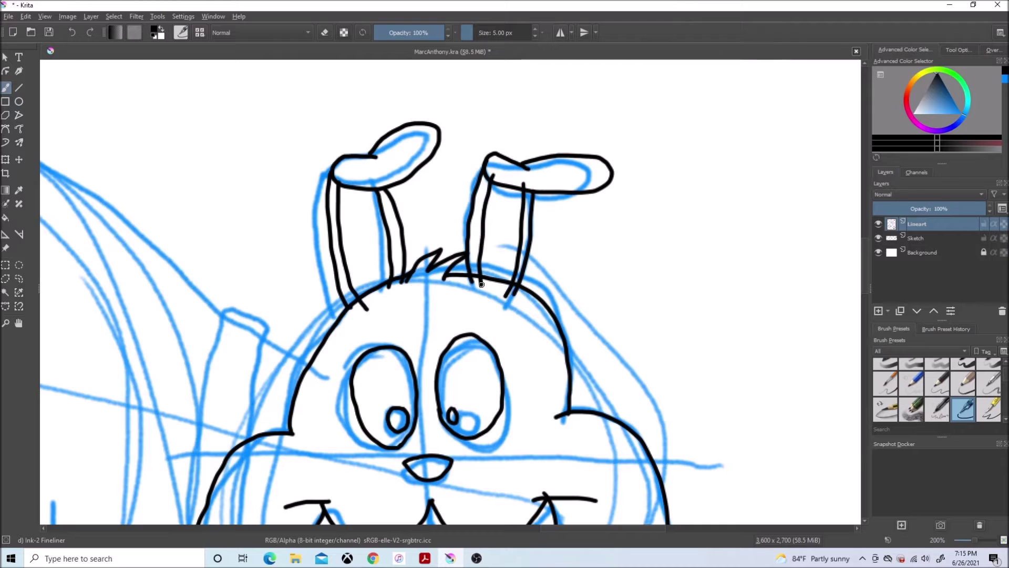
Check the reference images in Chrome and ink the eyebrows and forehead crease above the eyes in Krita.
click(372, 558)
click(450, 558)
scroll(412, 351, up, 1)
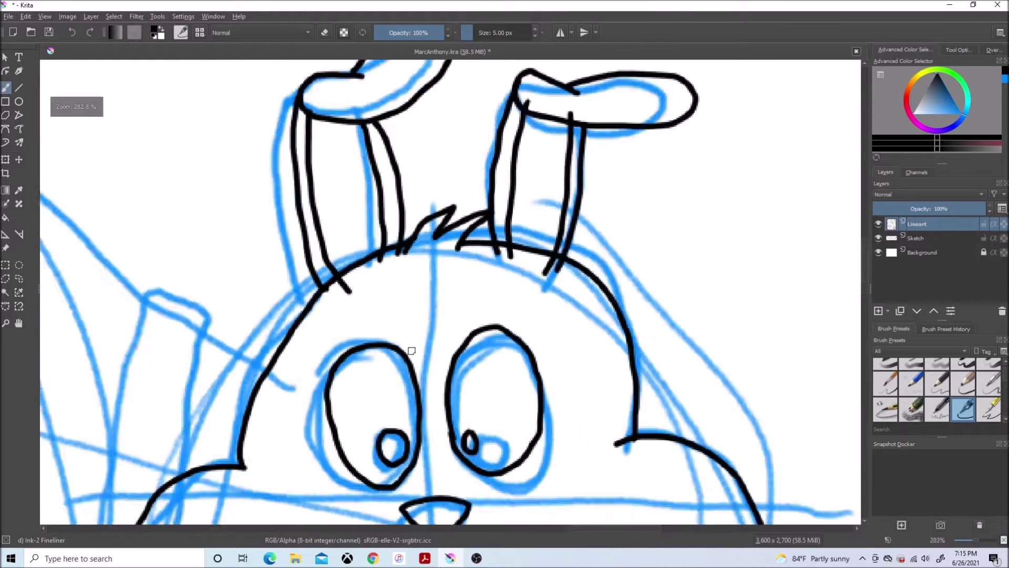
scroll(412, 350, up, 1)
drag(367, 305, 293, 332)
drag(594, 316, 540, 287)
mouse_move(555, 247)
mouse_down()
mouse_move(409, 244)
mouse_move(361, 259)
mouse_up()
Ink the chin curve between the two jowls and save the drawing.
scroll(665, 247, down, 5)
scroll(699, 357, up, 2)
scroll(865, 302, down, 2)
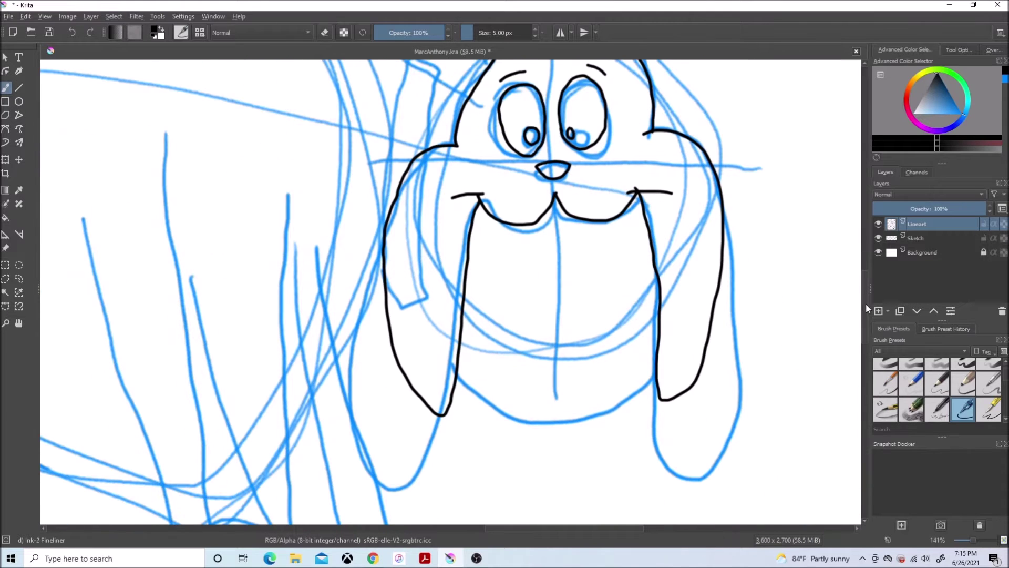
mouse_move(631, 402)
mouse_down()
mouse_move(508, 407)
mouse_move(455, 362)
mouse_up()
click(8, 16)
click(21, 65)
Ink the near front paw with its curved toes.
scroll(415, 319, down, 2)
mouse_move(689, 269)
mouse_down()
mouse_move(856, 271)
mouse_move(866, 328)
mouse_up()
scroll(858, 273, up, 1)
scroll(461, 408, up, 2)
mouse_move(338, 415)
mouse_down()
mouse_move(358, 426)
mouse_move(457, 380)
mouse_up()
mouse_move(485, 427)
mouse_down()
mouse_move(459, 378)
mouse_move(515, 398)
mouse_move(486, 362)
mouse_move(500, 339)
mouse_move(430, 337)
mouse_up()
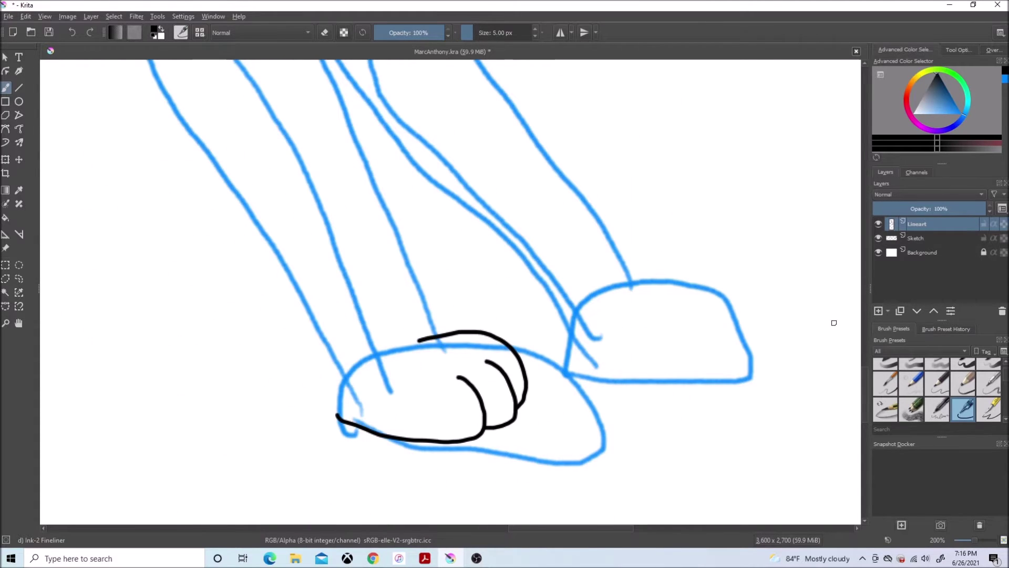
Ink both edges of the near front leg upward from the paw, with a jagged fur tuft on the rear edge.
scroll(865, 373, up, 3)
mouse_move(338, 512)
mouse_down()
mouse_move(151, 203)
mouse_move(116, 124)
mouse_up()
drag(428, 440, 269, 60)
scroll(865, 360, up, 3)
scroll(864, 360, up, 2)
drag(101, 303, 43, 58)
Extend both edges of the near front leg's lineart upward into the shoulder area.
key(ctrl+minus)
key(ctrl+minus)
key(ctrl+plus)
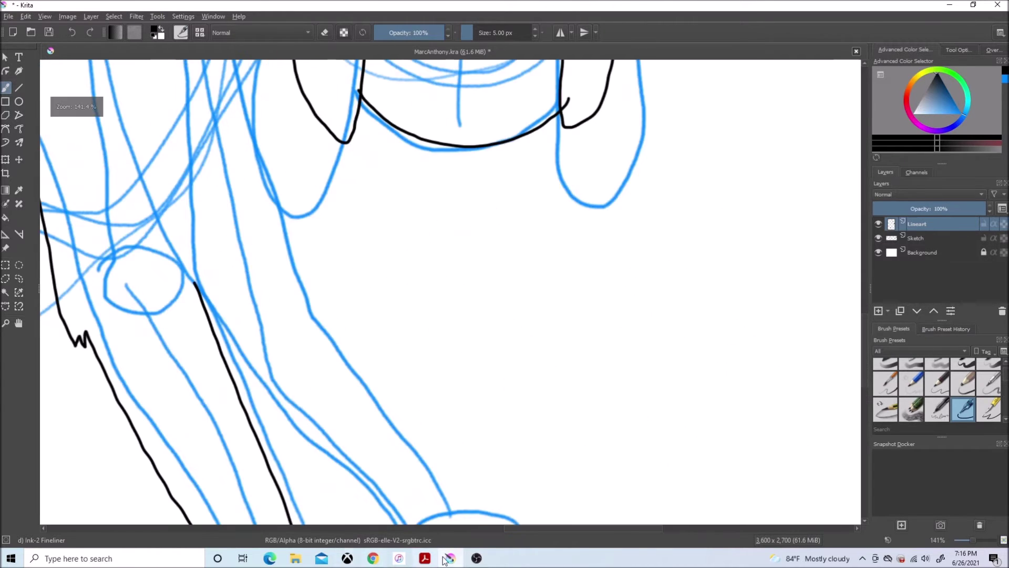
key(ctrl+minus)
drag(241, 321, 473, 333)
scroll(450, 292, up, 2)
drag(402, 371, 344, 157)
drag(502, 374, 473, 121)
Ink the chest line from the jowl to the front leg and the belly line back to the hind leg.
drag(578, 224, 489, 288)
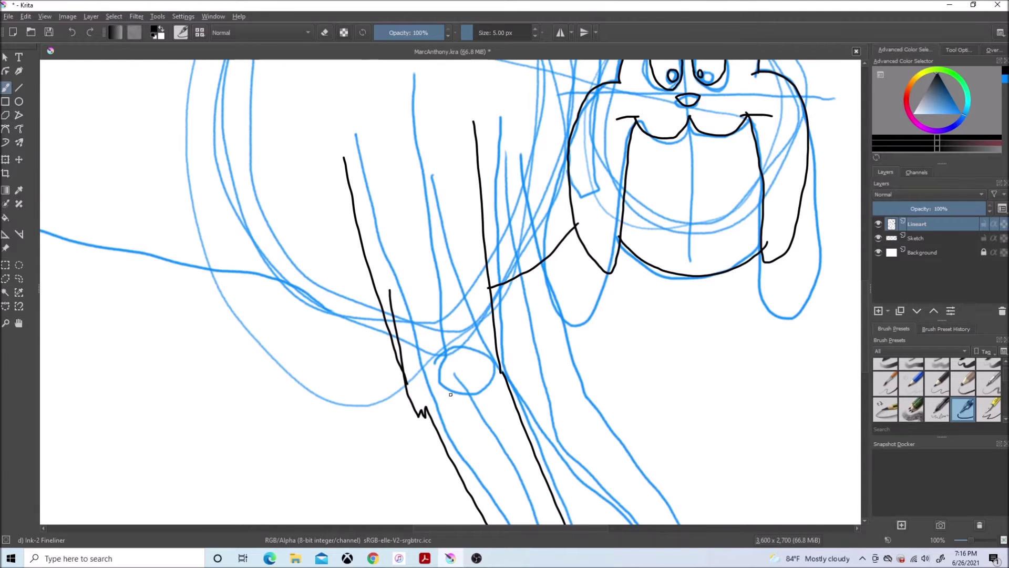
drag(493, 527, 413, 529)
mouse_move(700, 325)
mouse_down()
mouse_move(409, 238)
mouse_move(236, 206)
mouse_up()
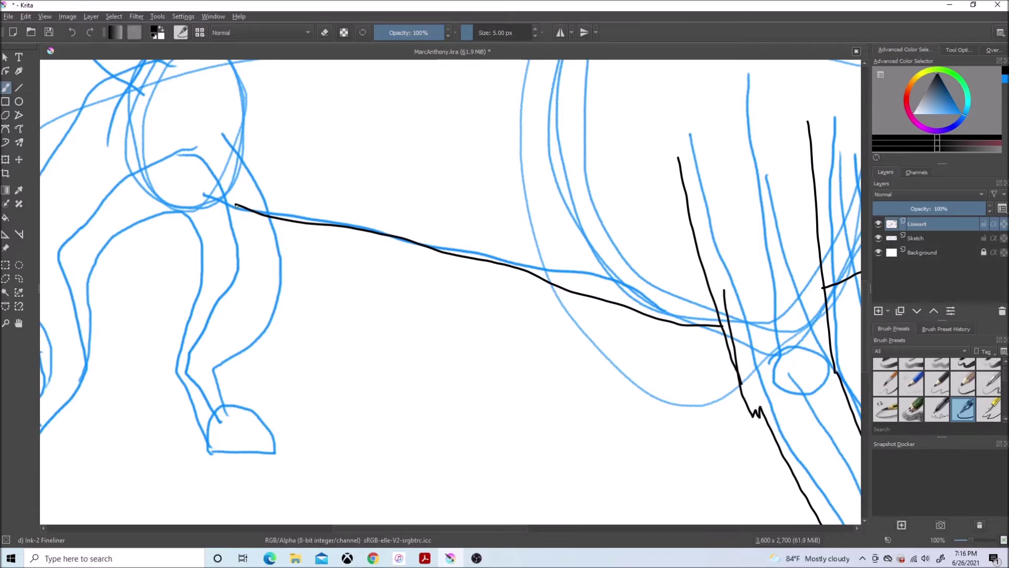
Ink the collar band behind the head and the short neck line joining it to the head.
drag(863, 291, 862, 260)
drag(518, 527, 600, 528)
scroll(610, 265, up, 3)
drag(585, 158, 561, 318)
mouse_move(523, 126)
mouse_down()
mouse_move(491, 242)
mouse_move(481, 415)
mouse_up()
drag(588, 153, 523, 125)
drag(654, 179, 577, 166)
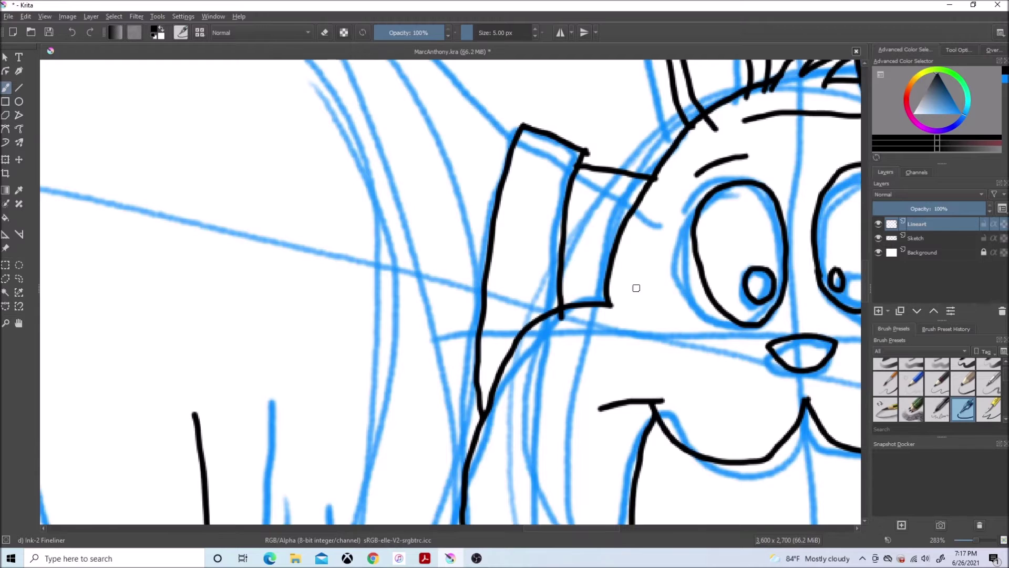
Ink the dog's back line from the collar to the rump and bring up the reference images in Chrome.
scroll(588, 276, down, 3)
scroll(568, 241, up, 2)
drag(865, 271, 865, 253)
mouse_move(553, 447)
mouse_down()
mouse_move(175, 156)
mouse_move(164, 173)
mouse_move(26, 178)
mouse_up()
drag(527, 527, 407, 528)
mouse_move(850, 175)
mouse_down()
mouse_move(648, 215)
mouse_move(60, 385)
mouse_up()
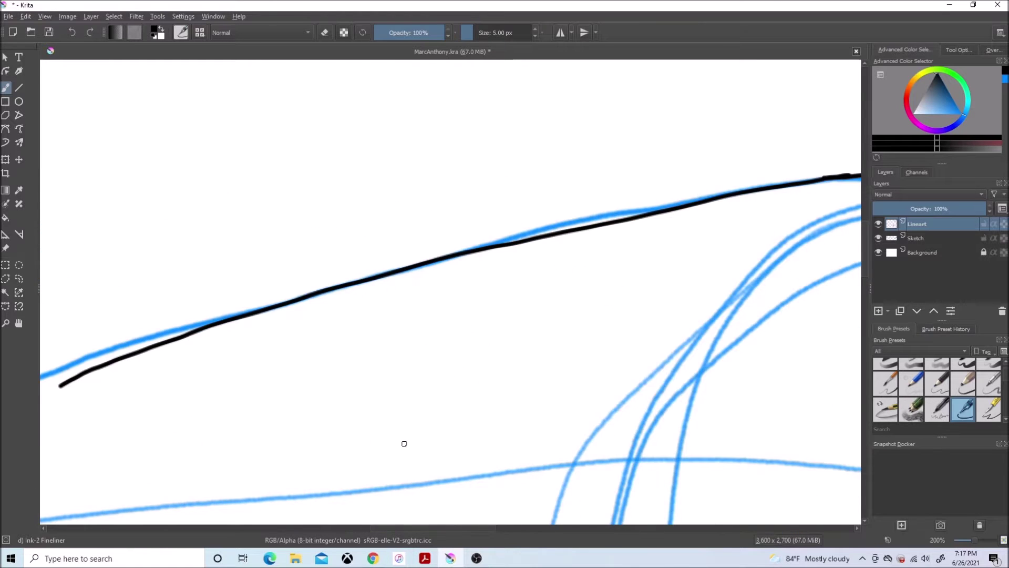
drag(407, 527, 336, 527)
mouse_move(693, 322)
mouse_down()
mouse_move(509, 383)
mouse_move(247, 527)
mouse_up()
scroll(378, 463, down, 4)
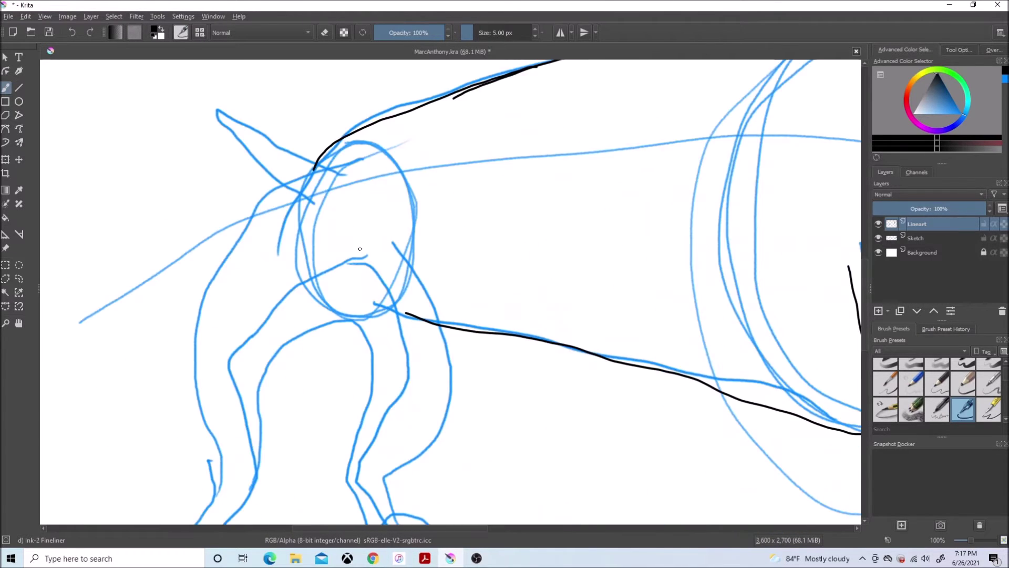
click(450, 557)
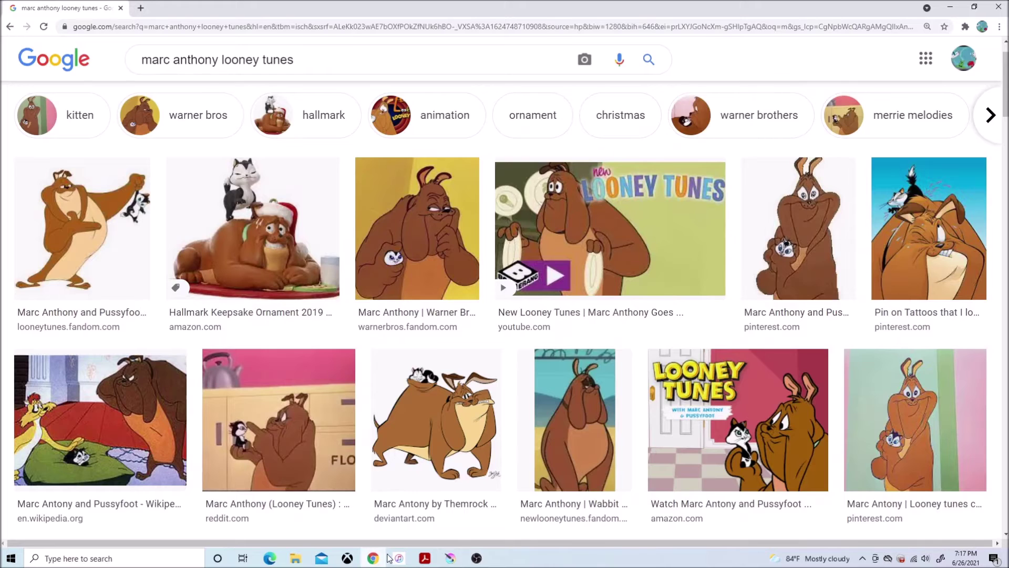
Switch back to Krita and ink a second belly line above the first, from the near front leg to the hind leg.
click(451, 558)
drag(479, 528, 494, 528)
mouse_move(828, 378)
mouse_down()
mouse_move(739, 374)
mouse_move(420, 291)
mouse_up()
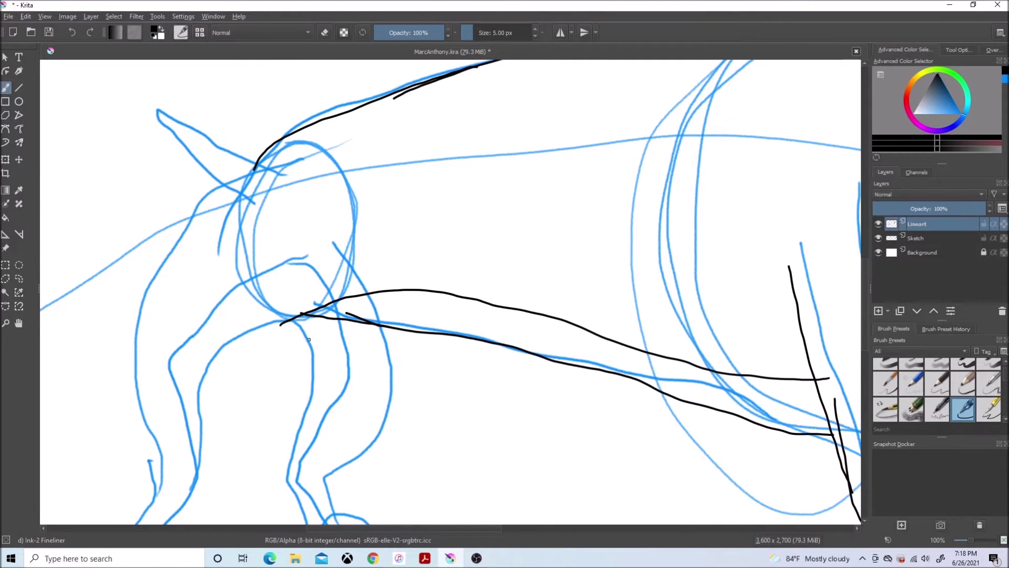
Ink the rearmost hind leg's inner edge from the belly down and outline its paw with toes.
drag(404, 528, 370, 528)
drag(865, 285, 865, 299)
drag(411, 263, 339, 415)
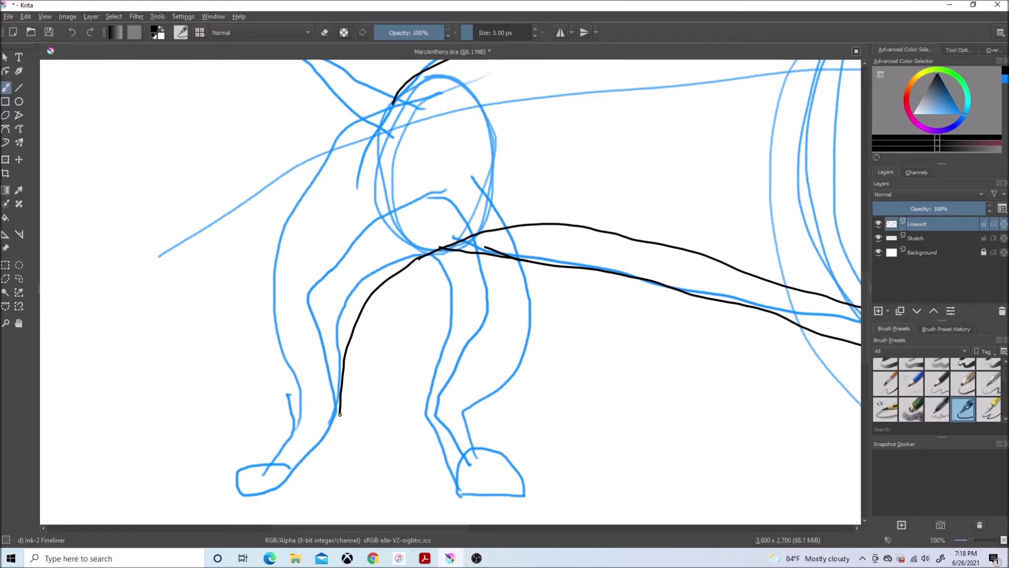
scroll(261, 476, up, 5)
drag(267, 528, 245, 528)
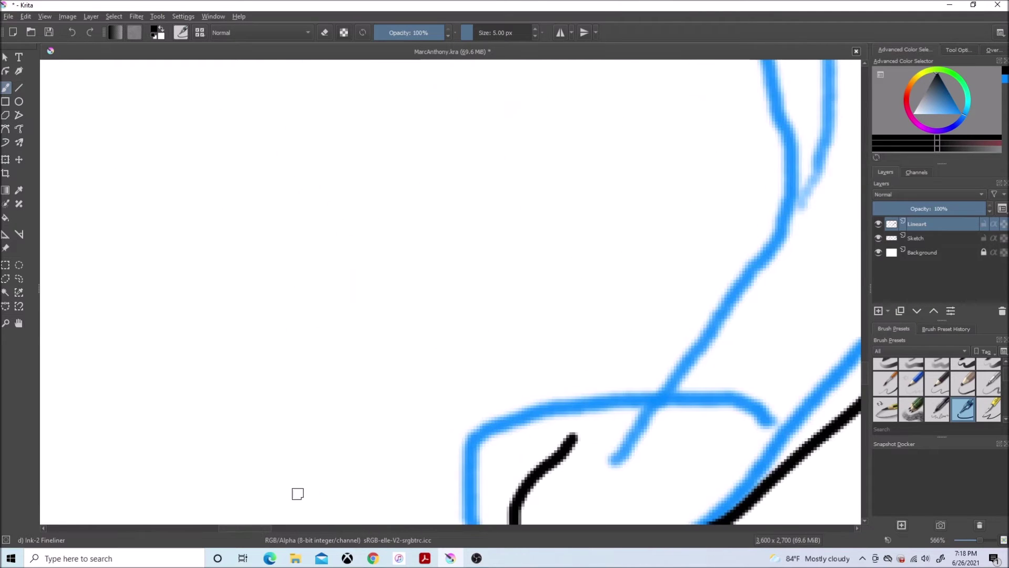
drag(867, 368, 866, 377)
mouse_move(528, 404)
mouse_down()
mouse_move(499, 411)
mouse_move(499, 322)
mouse_up()
mouse_move(486, 387)
mouse_down()
mouse_move(511, 277)
mouse_move(635, 263)
mouse_up()
Ink the rearmost hind leg's outer edge from the paw up to the end of the back line.
drag(864, 382, 864, 370)
scroll(813, 374, down, 5)
drag(315, 528, 399, 529)
scroll(862, 368, up, 2)
mouse_move(309, 459)
mouse_down()
mouse_move(347, 394)
mouse_move(300, 219)
mouse_move(372, 74)
mouse_up()
scroll(864, 307, up, 5)
mouse_move(493, 133)
mouse_down()
mouse_move(395, 232)
mouse_move(350, 294)
mouse_up()
Ink both edges of the pointed tail at the rump, redrawing the lower edge until it meets the tip.
scroll(866, 289, up, 2)
scroll(865, 289, up, 2)
mouse_move(363, 173)
mouse_down()
mouse_move(528, 283)
mouse_move(451, 331)
mouse_up()
key(ctrl+z)
drag(369, 172, 450, 333)
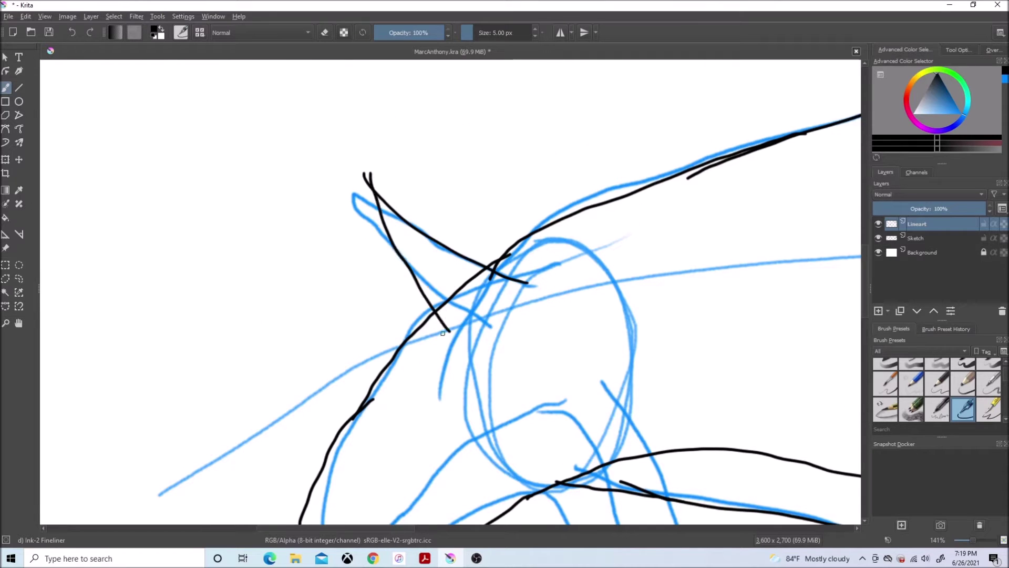
click(73, 32)
mouse_move(383, 175)
mouse_down()
mouse_move(461, 317)
mouse_move(418, 266)
mouse_move(452, 318)
mouse_up()
click(73, 33)
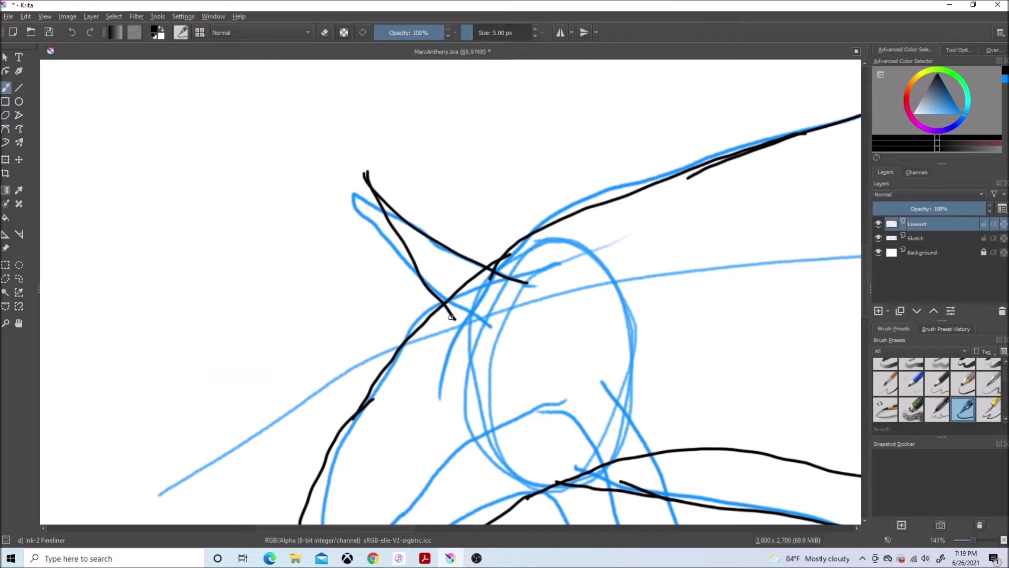
Ink a second chest line above the first, from the jowl to inside the near front leg.
drag(396, 528, 584, 529)
key(ctrl+minus)
drag(864, 286, 864, 339)
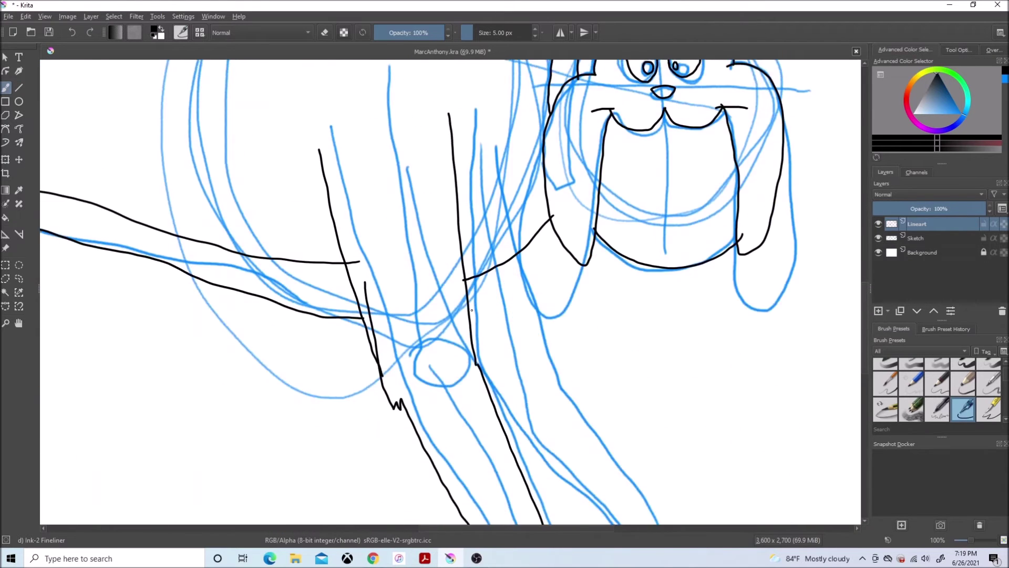
key(ctrl+plus)
drag(613, 105, 476, 204)
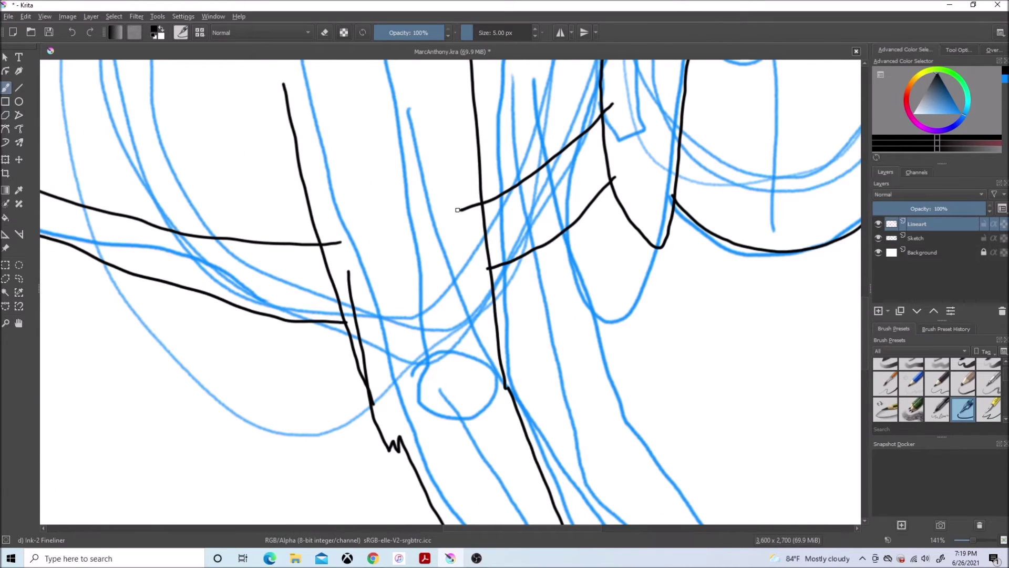
Ink the far front leg's paw outline and its toes.
scroll(457, 209, down, 5)
scroll(532, 358, up, 6)
mouse_move(489, 391)
mouse_down()
mouse_move(612, 358)
mouse_move(618, 321)
mouse_up()
click(71, 29)
drag(599, 377, 603, 317)
mouse_move(628, 367)
mouse_down()
mouse_move(638, 318)
mouse_move(551, 308)
mouse_up()
Ink both edges of the far front leg from the paw up to the chest and near leg.
scroll(833, 367, up, 3)
drag(558, 476, 376, 231)
scroll(610, 417, down, 1)
drag(485, 474, 197, 113)
scroll(339, 156, up, 4)
drag(376, 437, 310, 110)
scroll(257, 406, down, 4)
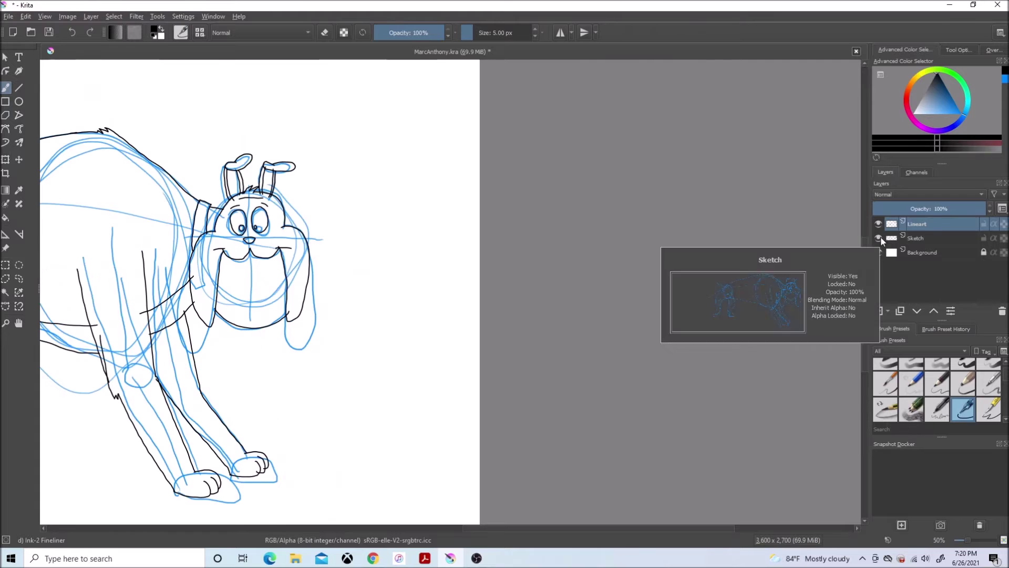
Hide the Sketch layer to check the lineart alone, and show it again.
click(878, 238)
drag(729, 527, 596, 528)
click(878, 238)
Ink the remaining hind leg's paw outline with its toes and heel.
scroll(322, 321, up, 2)
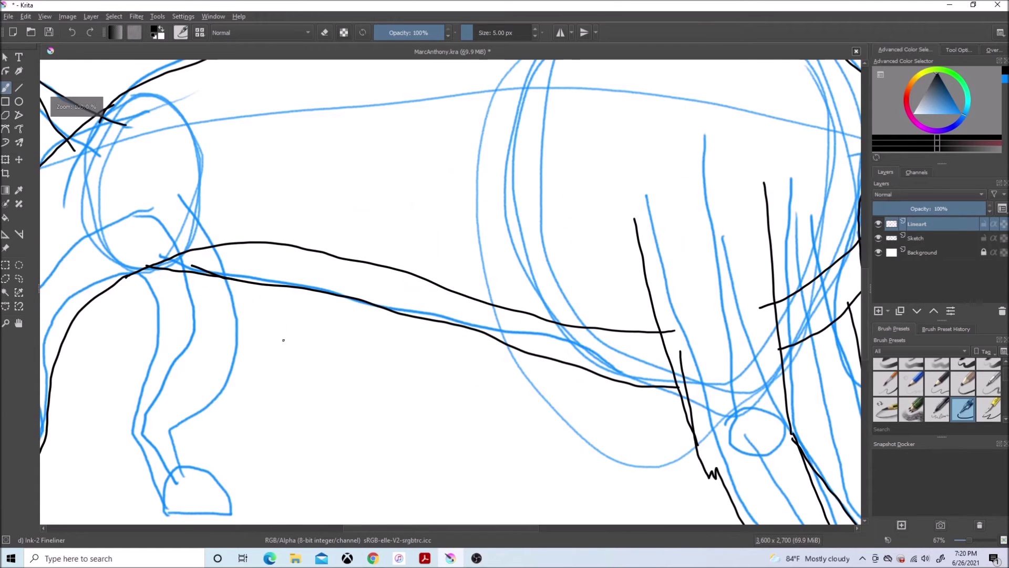
drag(864, 292, 864, 323)
scroll(161, 354, up, 3)
mouse_move(69, 229)
mouse_down()
mouse_move(216, 360)
mouse_move(237, 303)
mouse_up()
drag(258, 349, 265, 278)
mouse_move(288, 326)
mouse_down()
mouse_move(295, 273)
mouse_move(156, 149)
mouse_up()
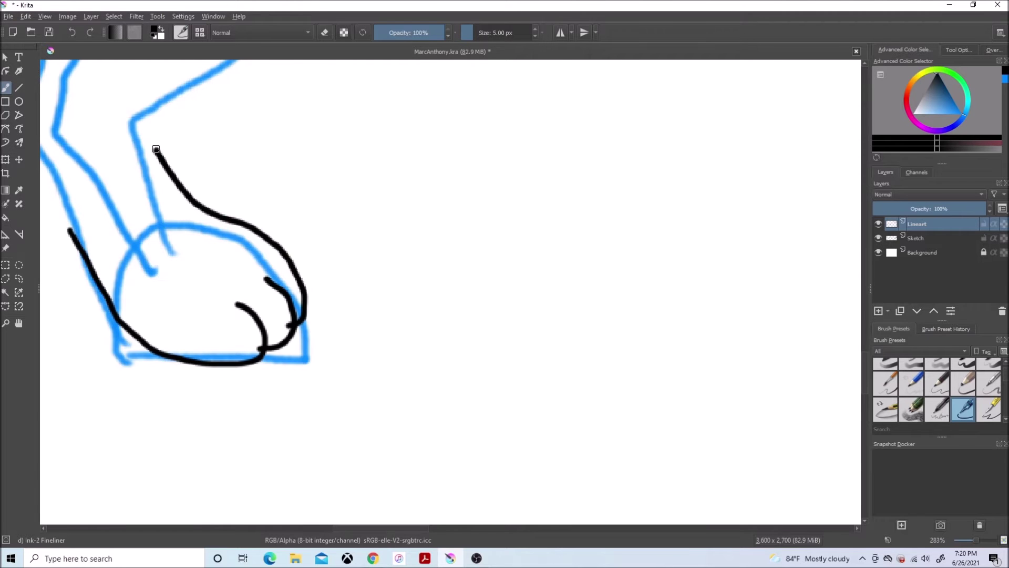
Ink the front edge of that hind leg from above the paw up to the belly line.
mouse_move(157, 468)
mouse_down()
mouse_move(152, 431)
mouse_move(332, 103)
mouse_up()
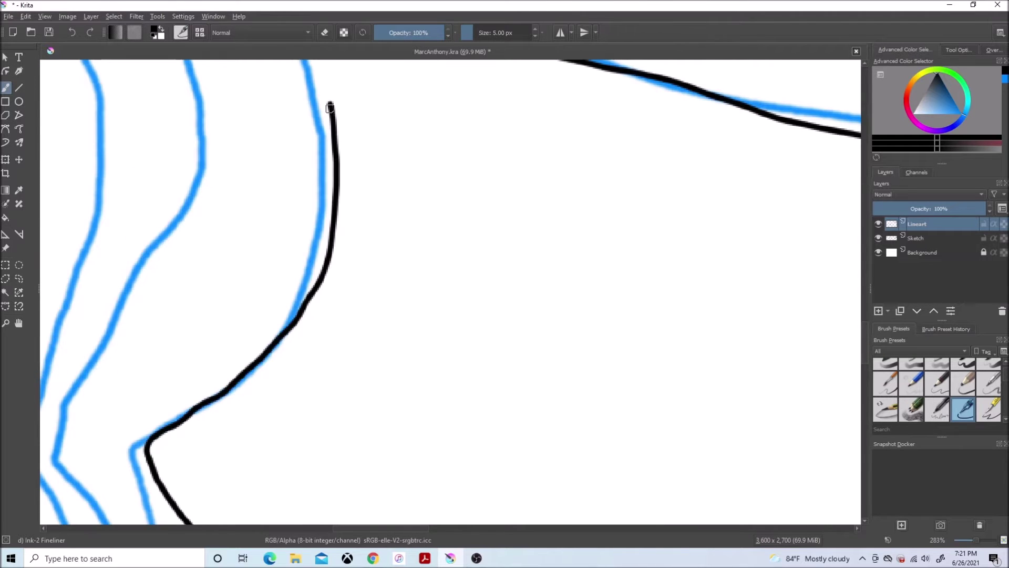
scroll(421, 341, up, 4)
drag(330, 315, 297, 218)
Ink the rear edge of the same hind leg from the paw up to the belly line.
drag(865, 319, 865, 354)
drag(413, 528, 379, 528)
drag(363, 393, 299, 232)
scroll(302, 237, up, 4)
mouse_move(299, 452)
mouse_down()
mouse_move(372, 292)
mouse_move(296, 62)
mouse_up()
scroll(308, 100, down, 4)
Hide the Sketch layer and save the drawing.
click(877, 238)
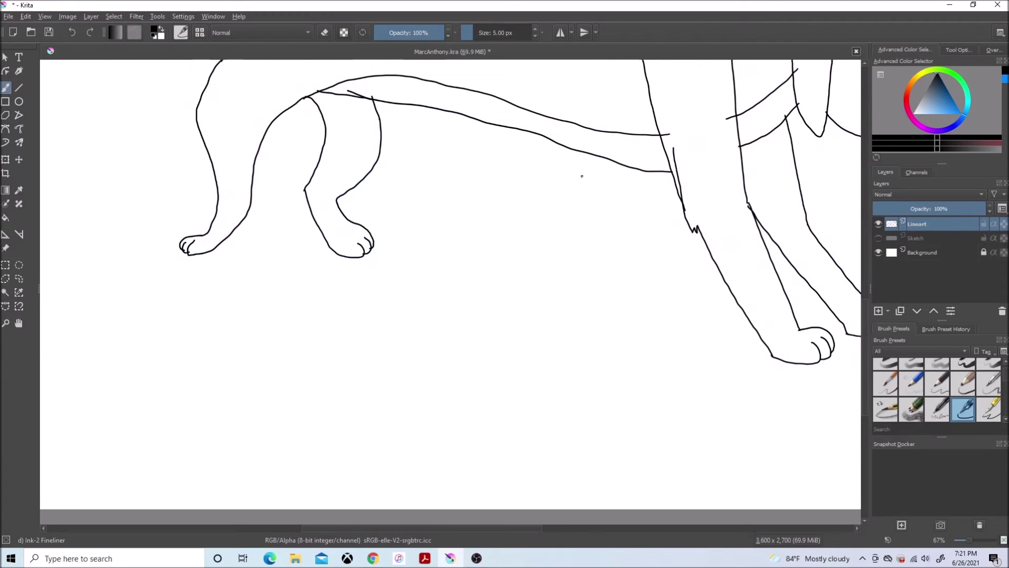
scroll(718, 179, up, 4)
click(8, 16)
click(22, 65)
Erase the doubled and overlapping lines on the near front leg's edges with the Eraser Small brush.
key(e)
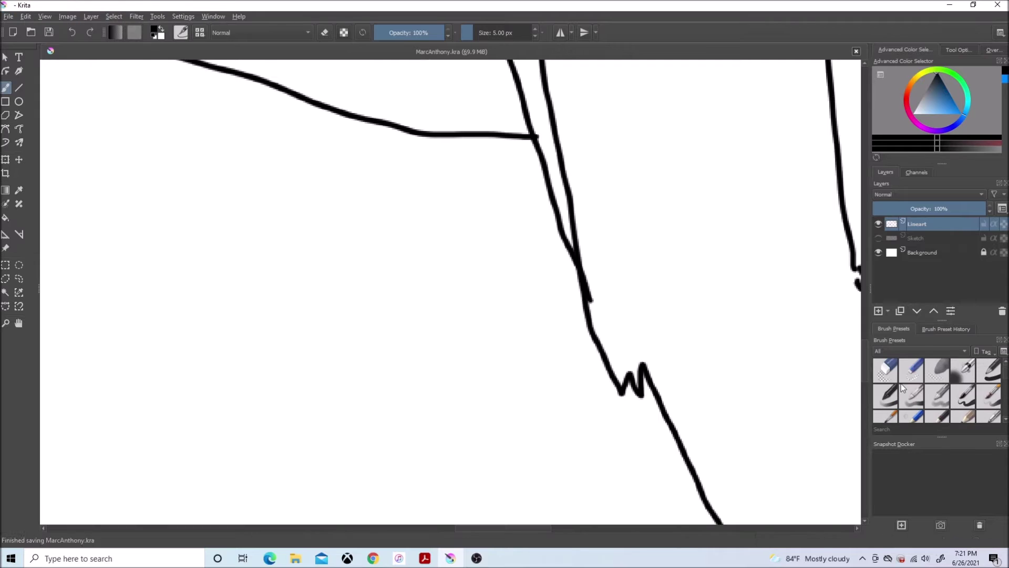
scroll(633, 223, down, 3)
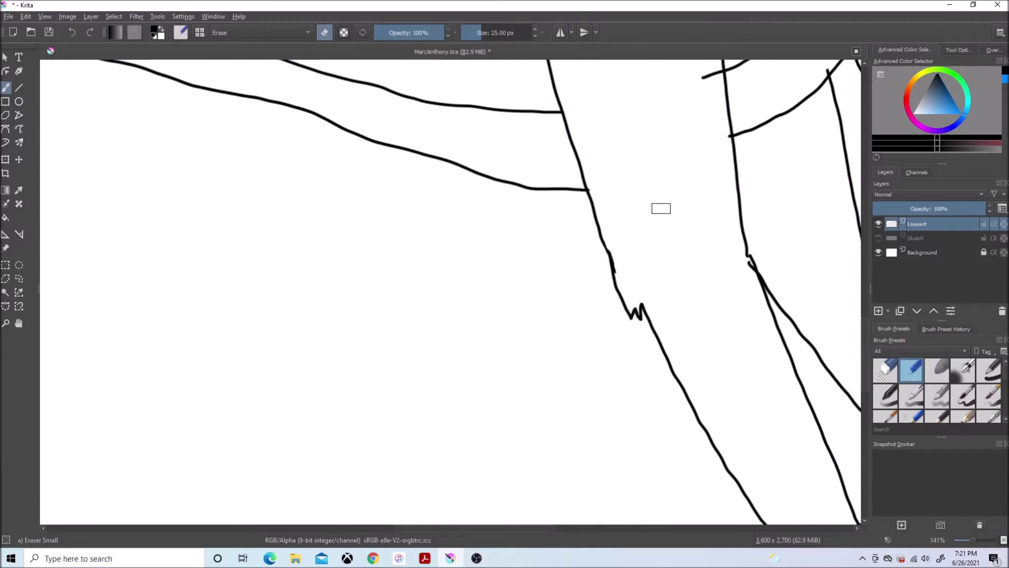
scroll(661, 209, up, 7)
drag(633, 357, 576, 212)
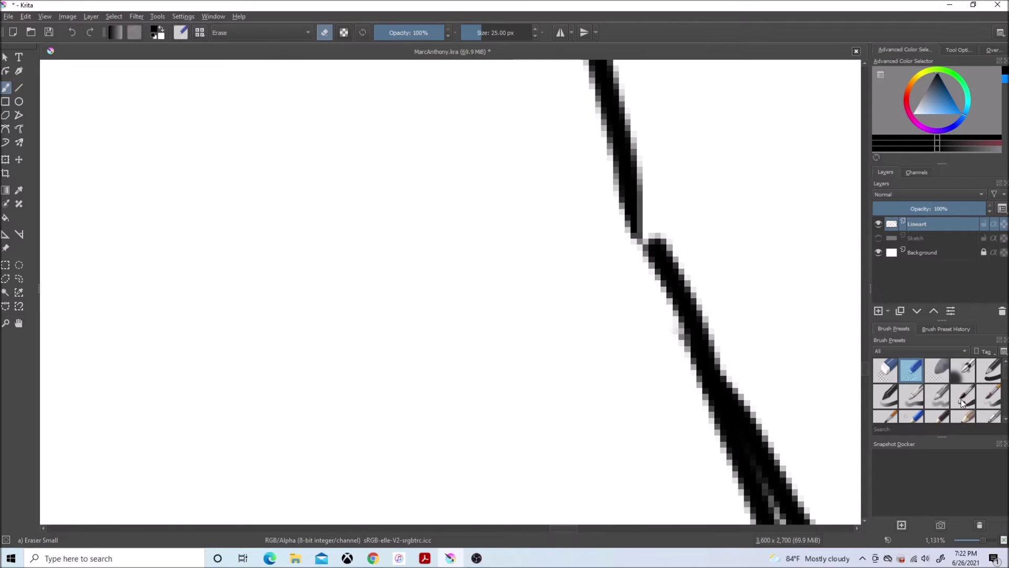
Close the gap in the near front leg's front edge with the Ink-2 Fineliner brush.
scroll(963, 389, down, 3)
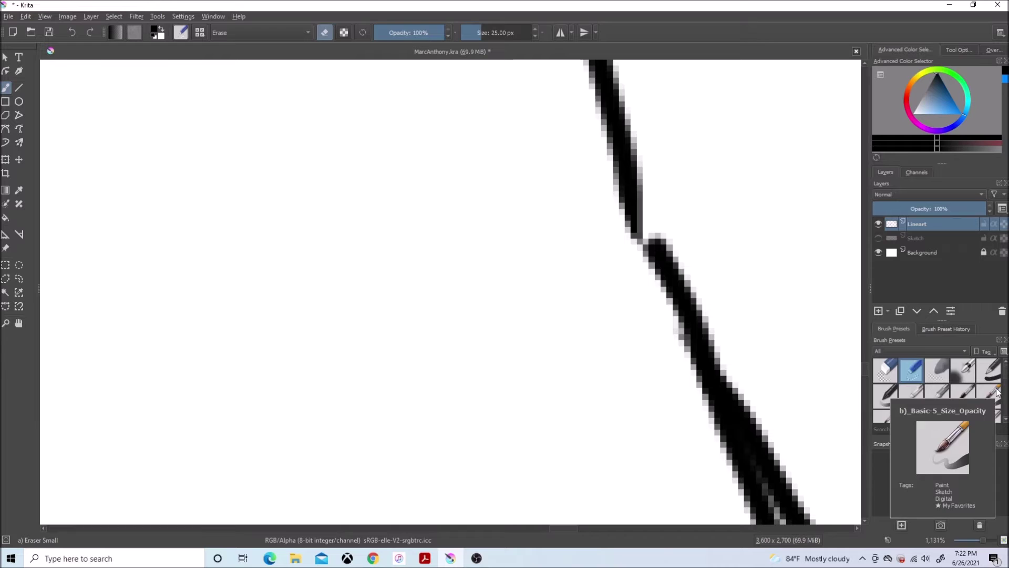
click(963, 382)
scroll(672, 261, down, 4)
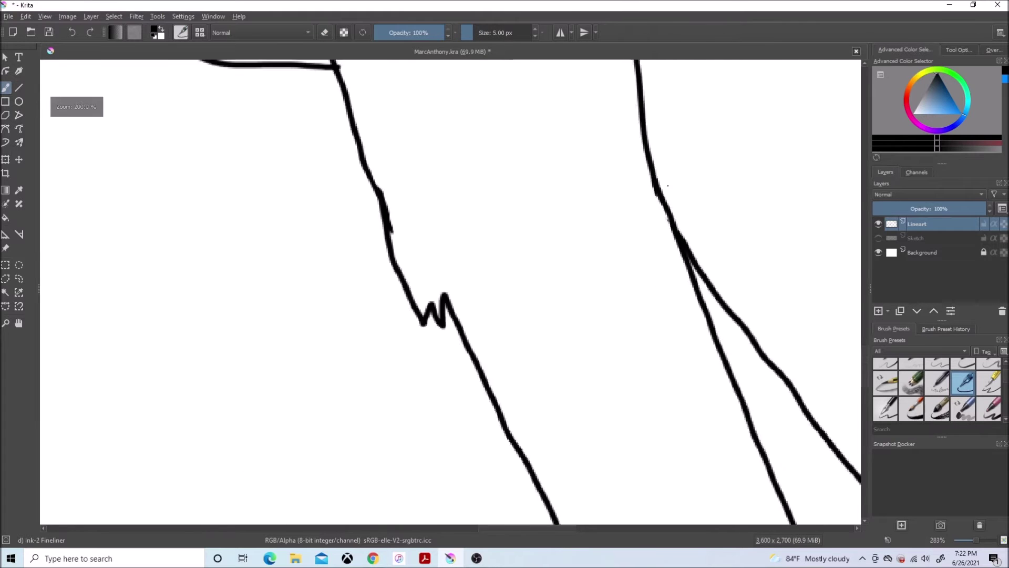
Erase the stray line ends where the near front leg meets its paw, using Eraser Small.
drag(865, 403, 865, 406)
scroll(910, 388, up, 3)
click(910, 370)
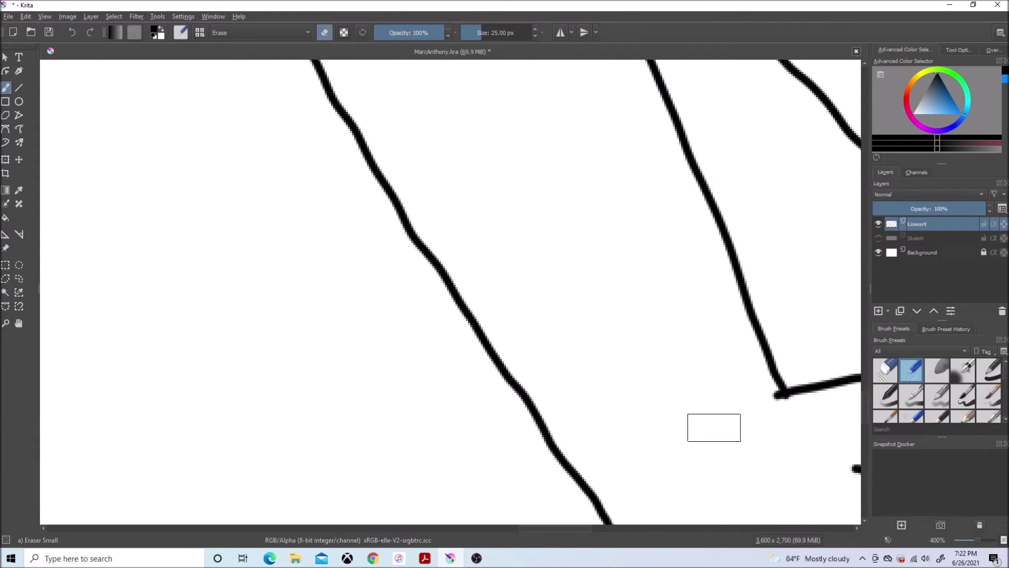
scroll(741, 413, down, 4)
scroll(709, 452, up, 4)
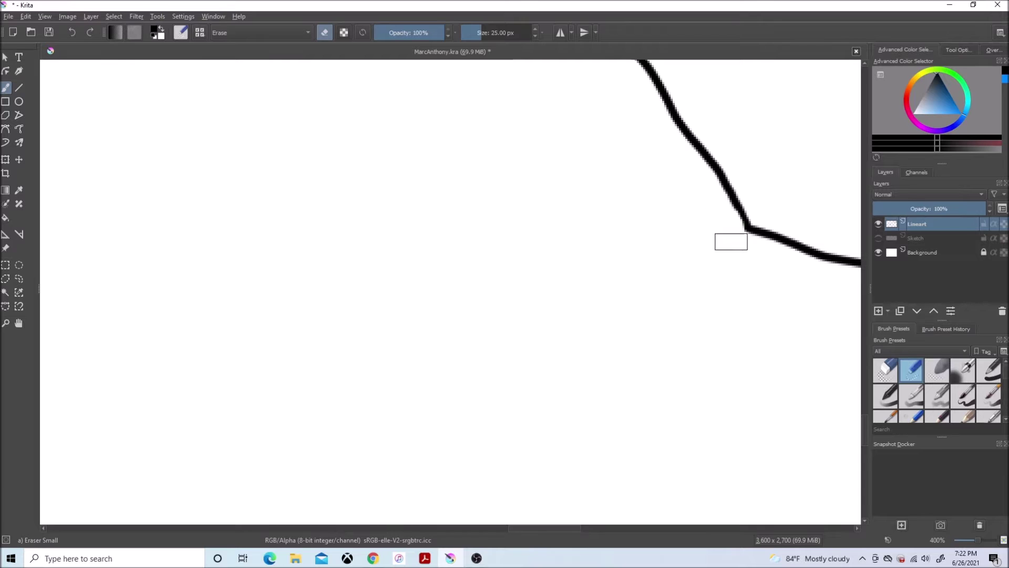
scroll(726, 262, down, 2)
Erase the overshooting line ends on the far front leg's paw and toes.
scroll(806, 261, up, 4)
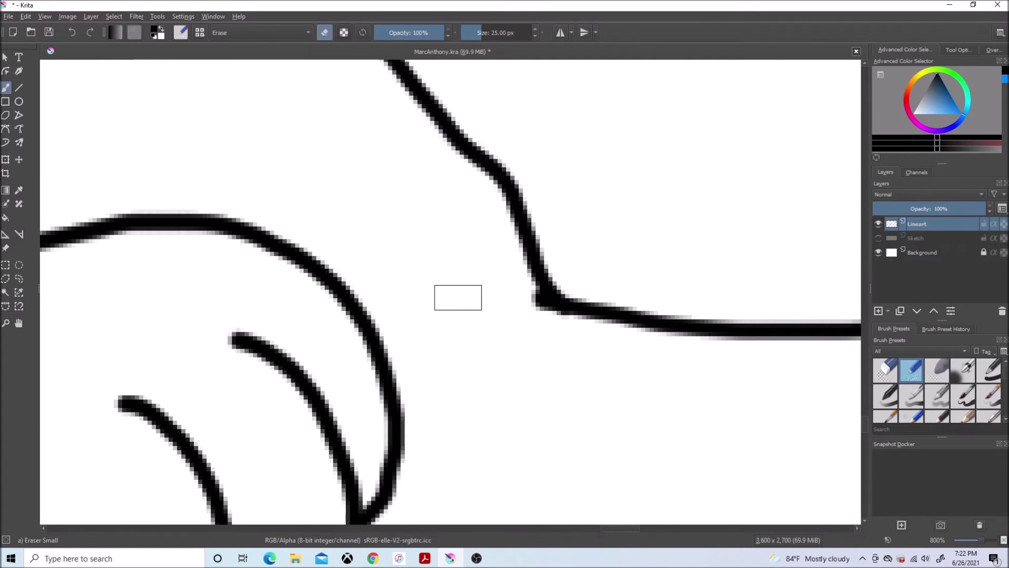
drag(620, 527, 645, 528)
drag(442, 231, 468, 263)
drag(549, 161, 553, 168)
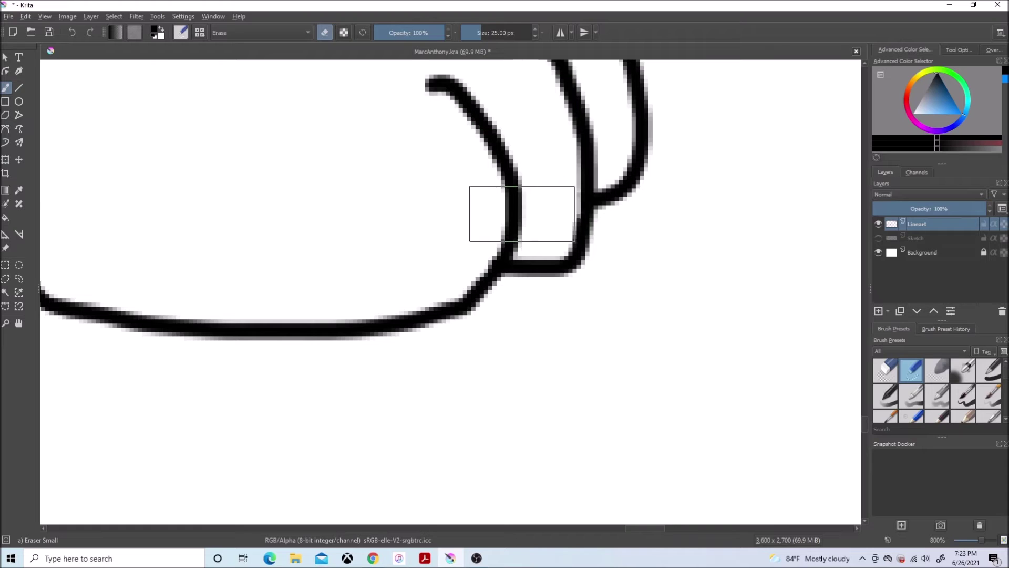
scroll(530, 199, down, 4)
scroll(492, 166, up, 4)
drag(512, 144, 529, 120)
Erase the ends of both chest lines that overshoot the near front leg's edge.
scroll(455, 149, down, 11)
scroll(439, 170, up, 9)
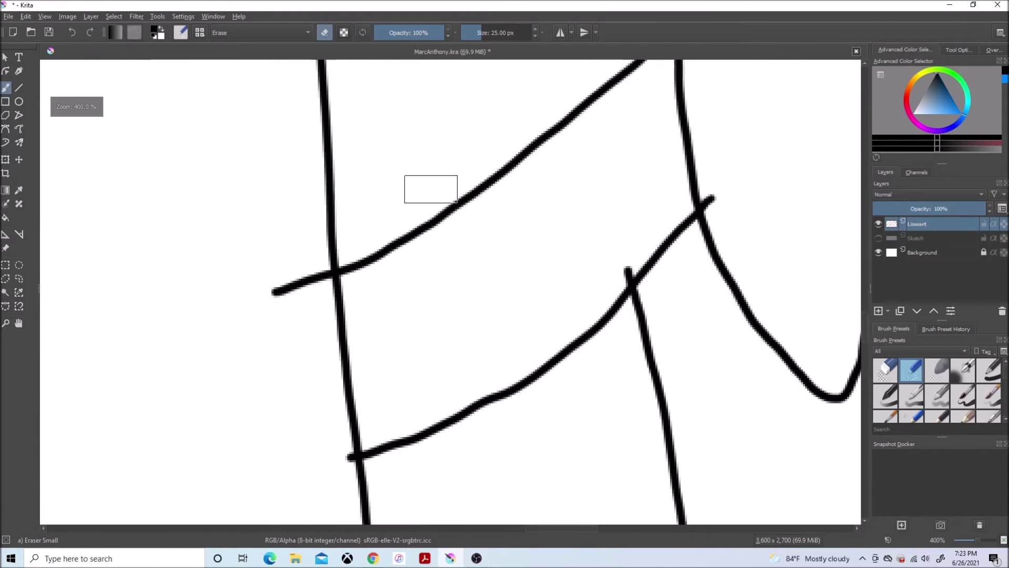
drag(279, 290, 315, 274)
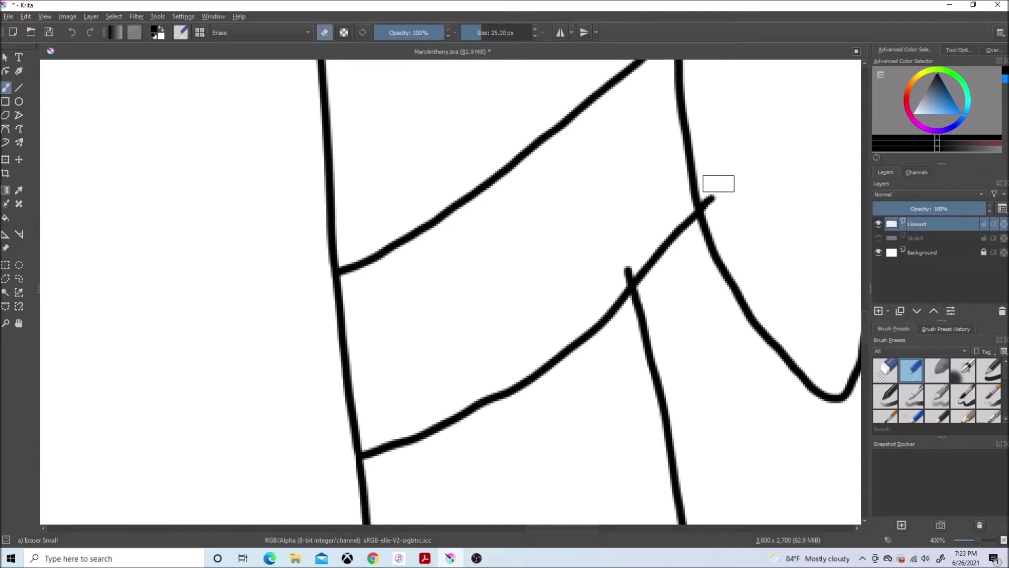
Erase the line ends overshooting the jowls at the lower chest line and both ends of the chin line.
scroll(575, 319, right, 7)
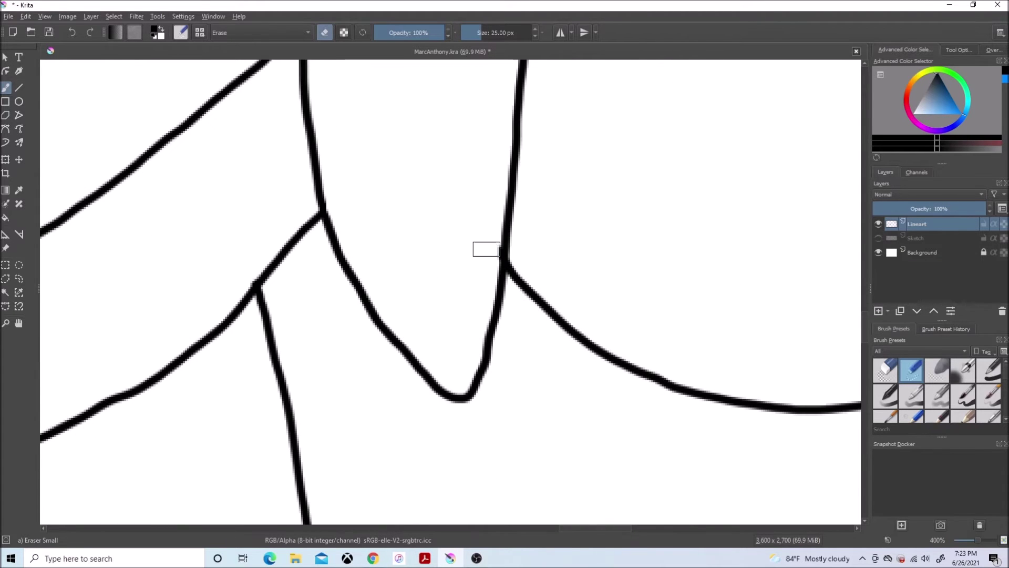
scroll(464, 516, right, 5)
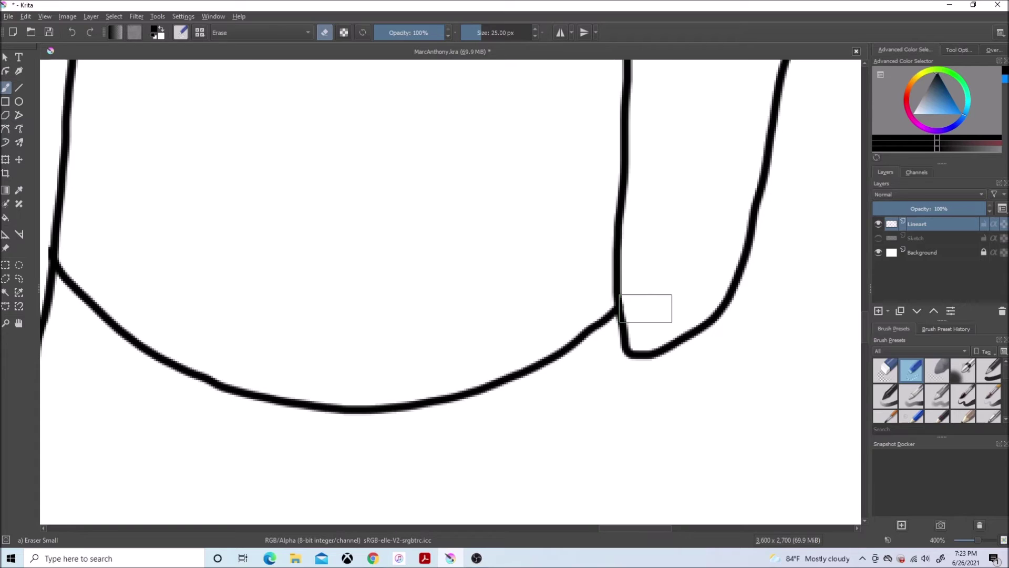
scroll(645, 308, down, 2)
Ink three whisker dots on each side of the muzzle with the Ink-2 Fineliner brush.
scroll(642, 205, up, 3)
scroll(946, 408, down, 2)
click(963, 409)
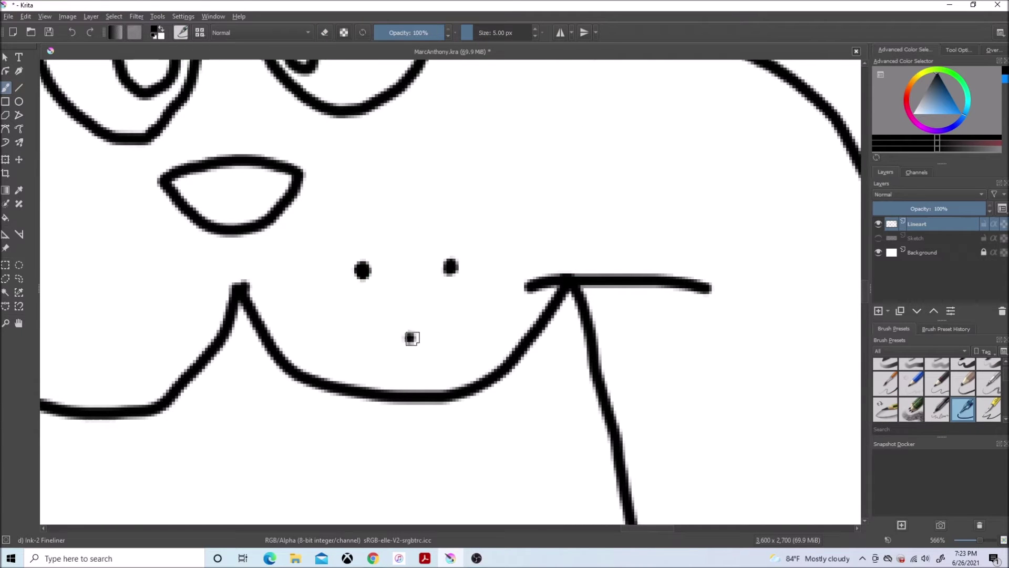
Erase the end of the upper chest line that pokes into the jowl, using Eraser Small.
scroll(946, 394, up, 2)
click(911, 371)
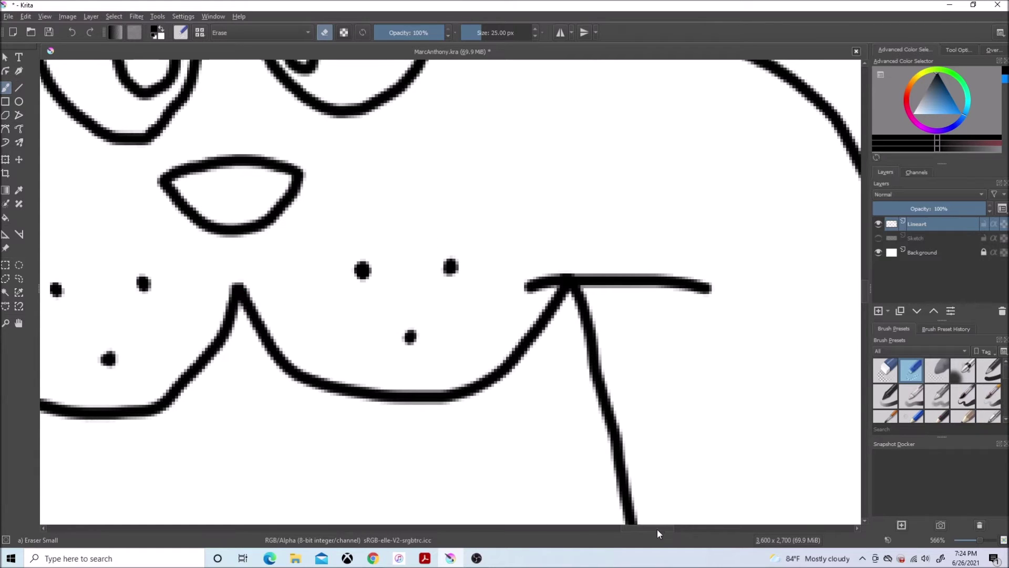
drag(654, 529, 625, 529)
scroll(404, 237, down, 3)
scroll(310, 354, up, 3)
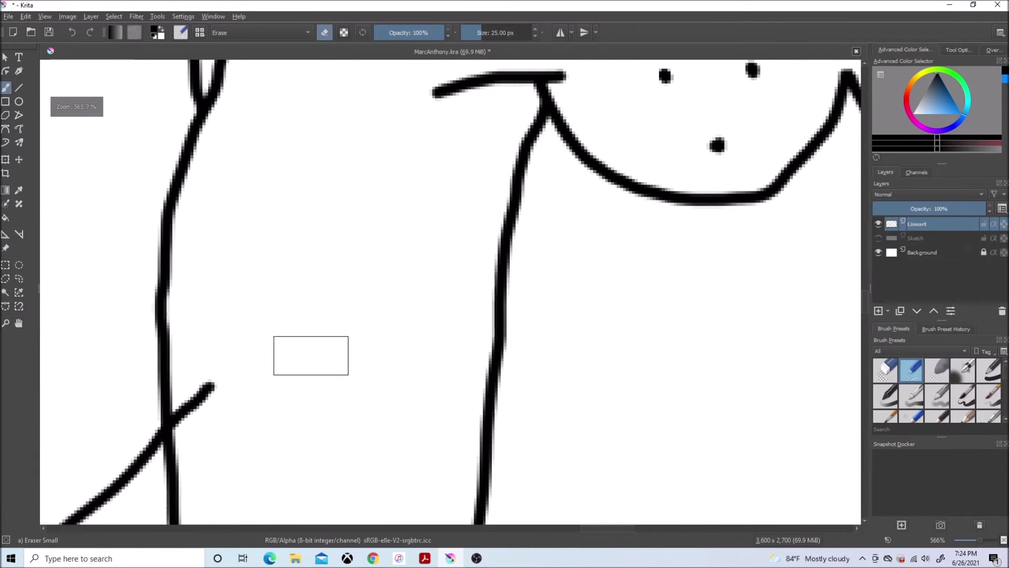
drag(209, 388, 198, 412)
scroll(687, 318, down, 5)
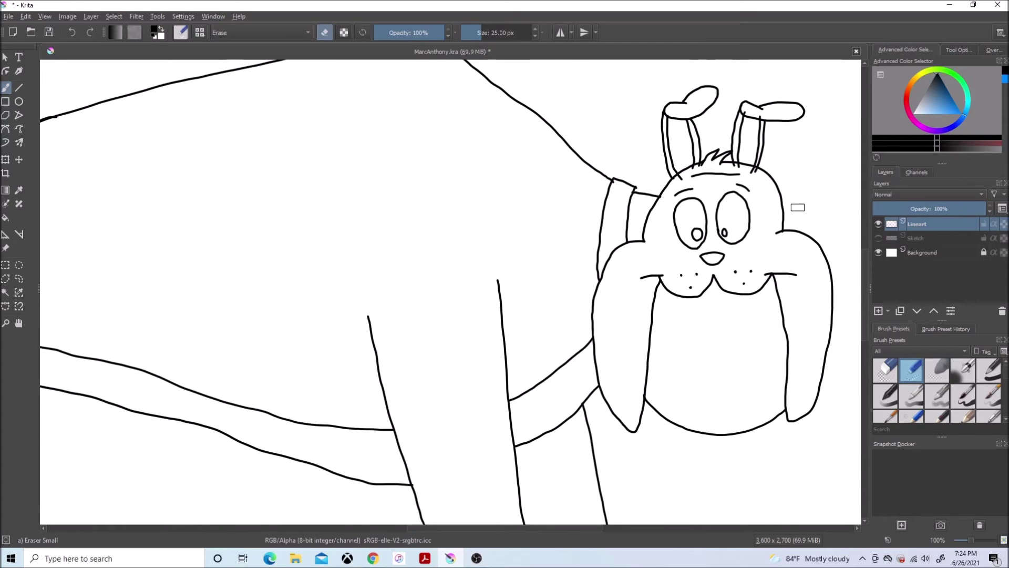
Erase the stray line ends around the top corners of the collar.
scroll(686, 188, up, 6)
mouse_move(330, 124)
mouse_down()
mouse_move(307, 132)
mouse_move(320, 161)
mouse_up()
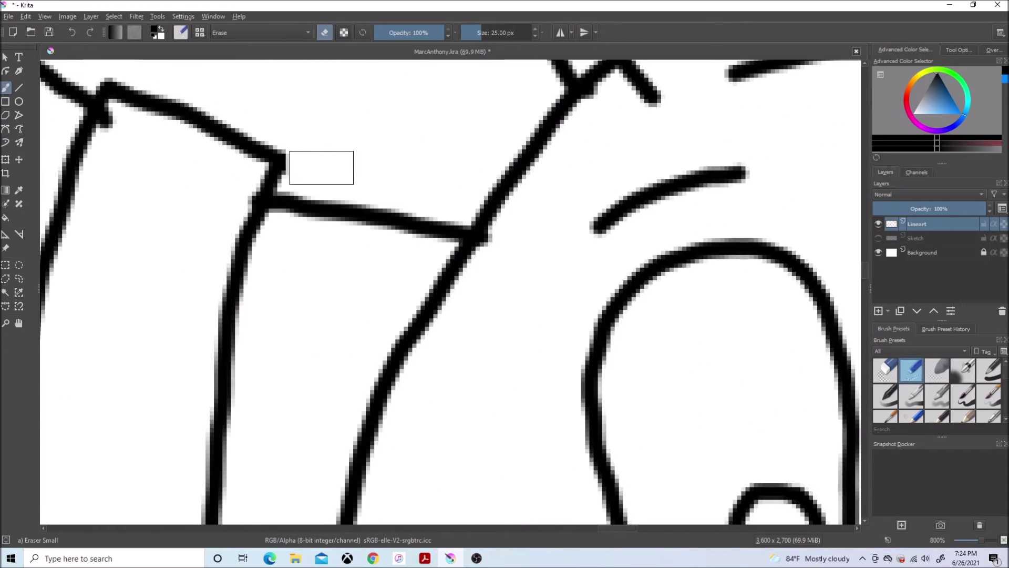
drag(138, 139, 127, 126)
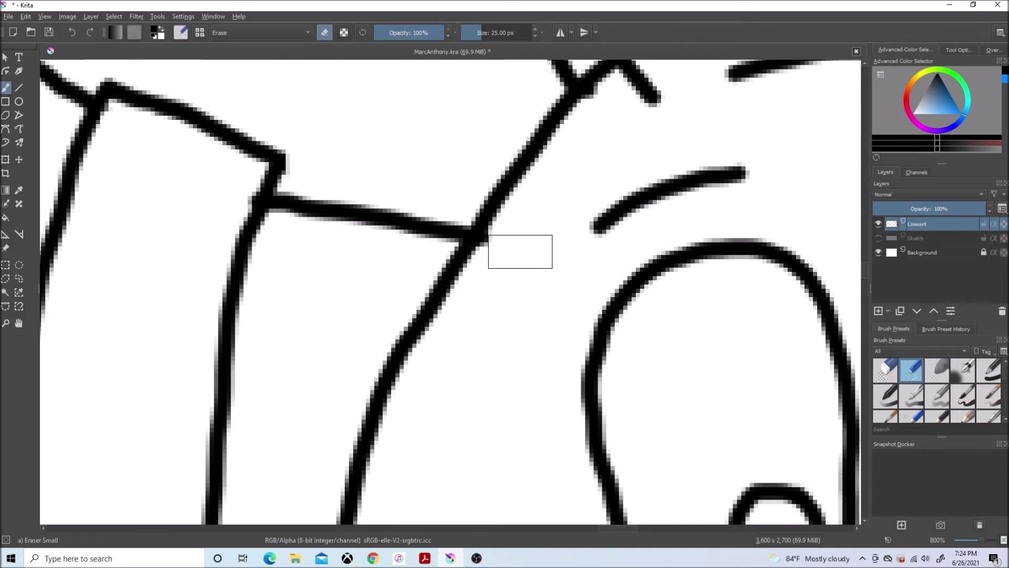
Erase the line ends of the right ear that cross below the head outline.
drag(629, 529, 664, 533)
drag(864, 269, 864, 257)
mouse_move(550, 387)
mouse_down()
mouse_move(542, 357)
mouse_move(522, 349)
mouse_move(533, 351)
mouse_move(373, 316)
mouse_move(416, 323)
mouse_up()
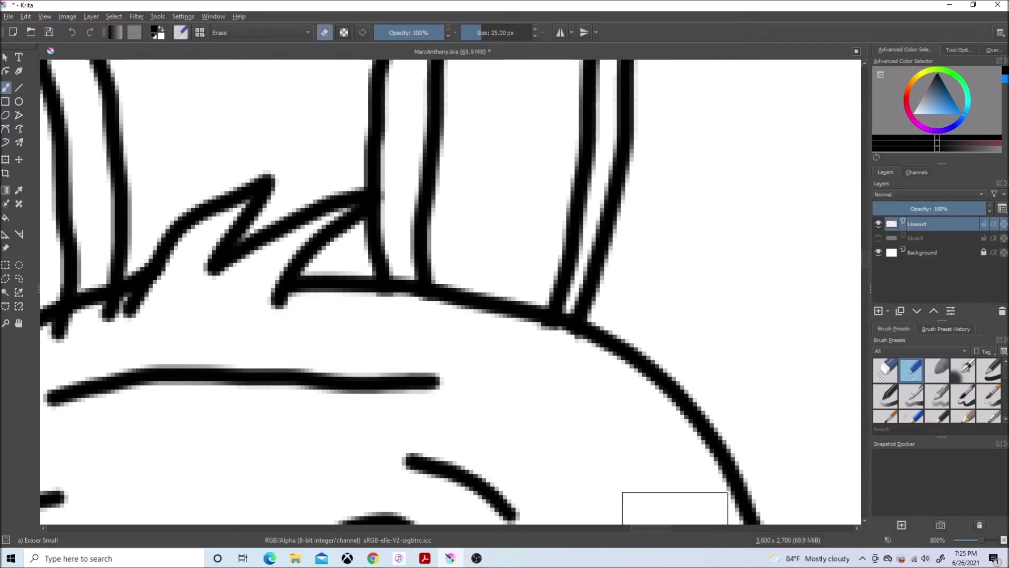
Erase the left ear's line ends inside the head outline and undo the last erasing stroke.
scroll(674, 508, left, 5)
mouse_move(396, 446)
mouse_down()
mouse_move(395, 403)
mouse_move(358, 444)
mouse_move(506, 357)
mouse_up()
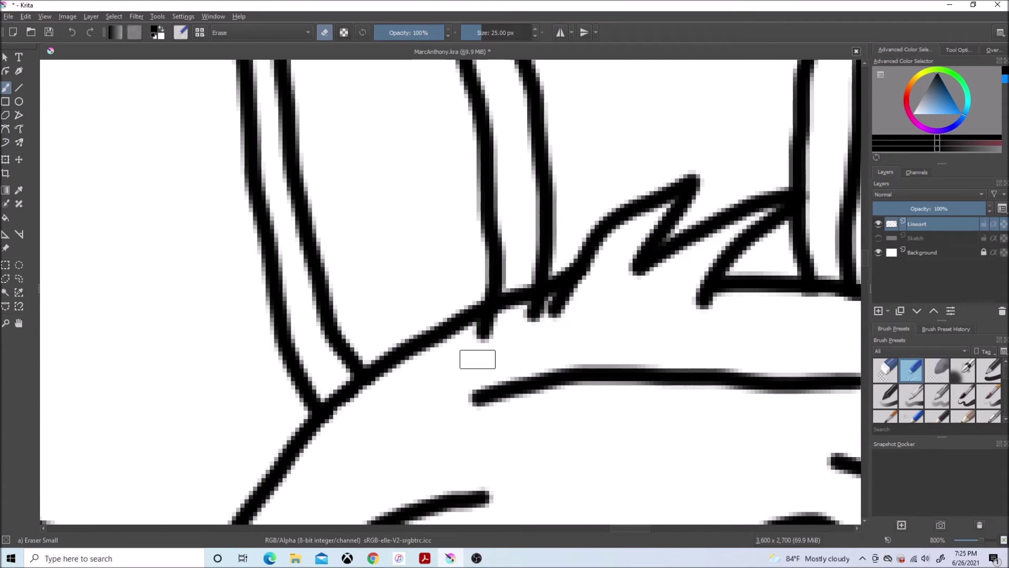
click(73, 33)
Remove the left ear's line ends below the head outline by lassoing and deleting them, and clear the selection.
click(20, 279)
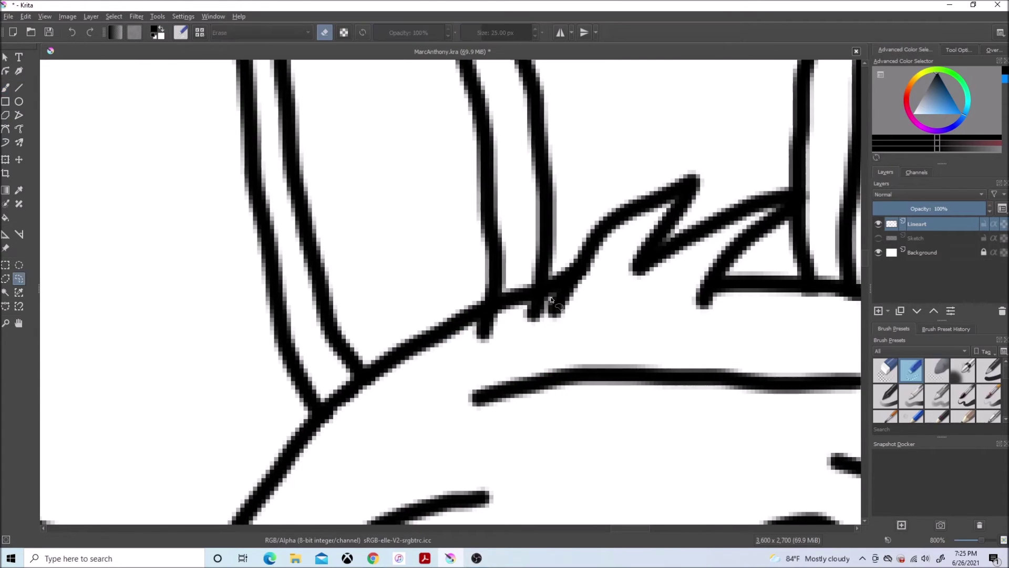
drag(546, 324, 550, 336)
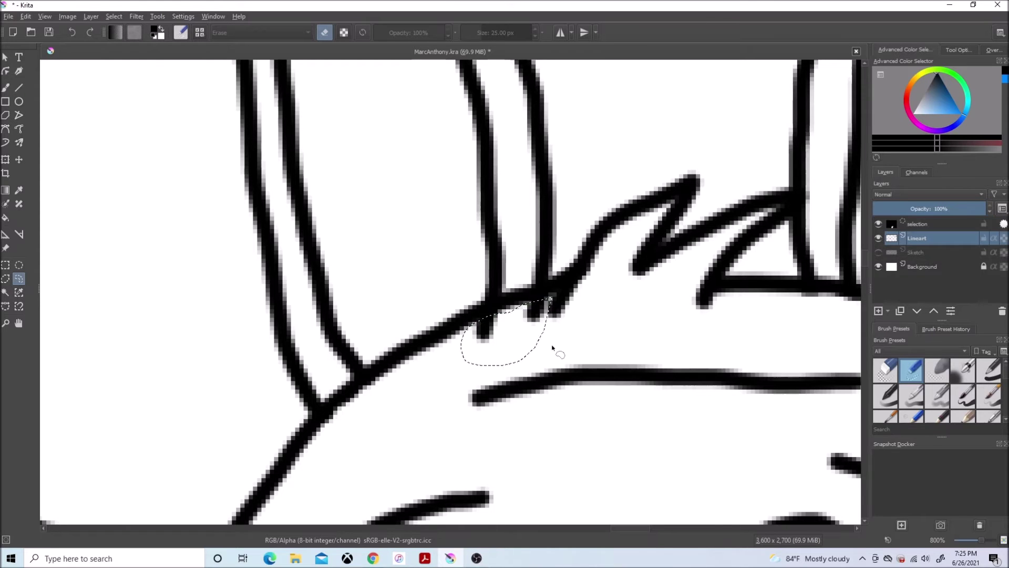
key(Delete)
click(113, 16)
click(126, 42)
Erase the line ends of the right ear's inner lines that poke into its folded flap.
scroll(583, 221, down, 4)
scroll(684, 162, up, 4)
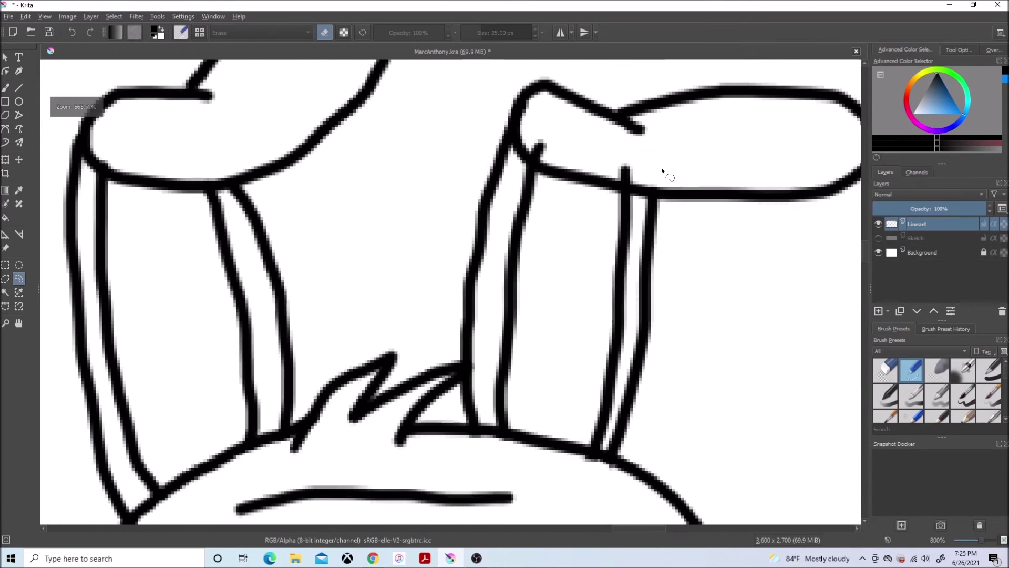
key(b)
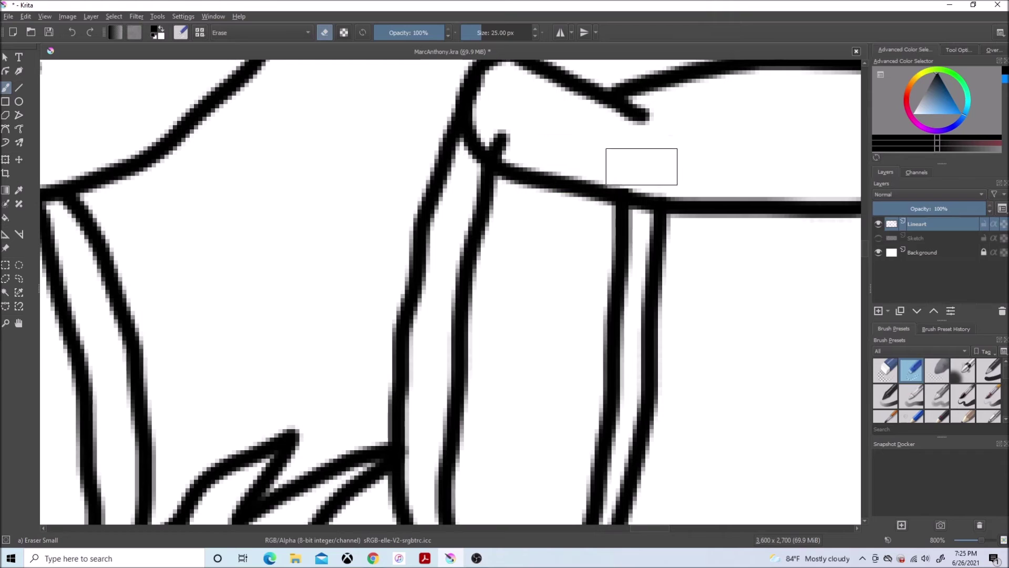
Erase the doubled lower stroke along the dog's back line, leaving a single outline.
scroll(590, 165, down, 8)
scroll(468, 239, up, 7)
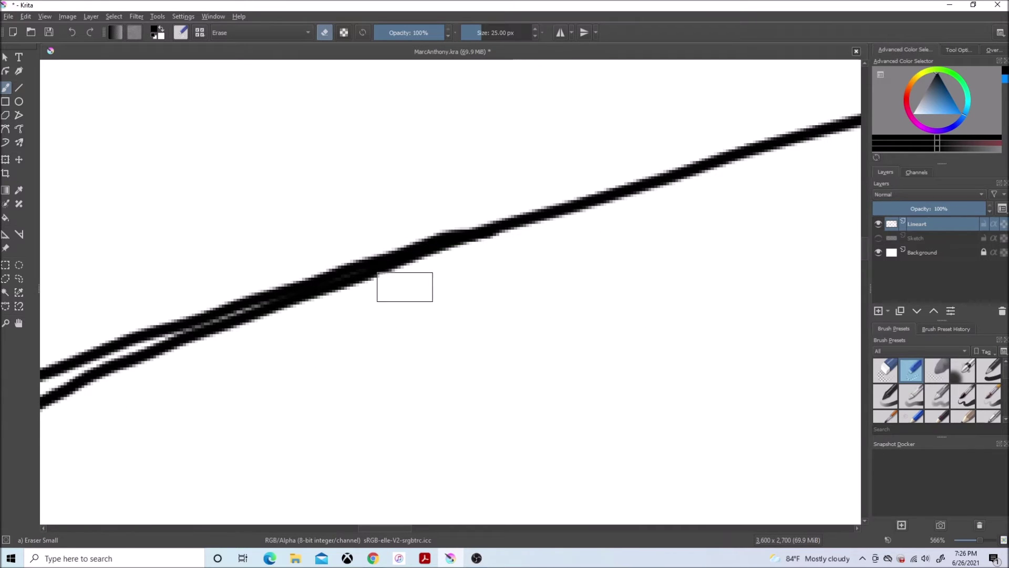
drag(405, 287, 47, 402)
scroll(47, 402, up, 3)
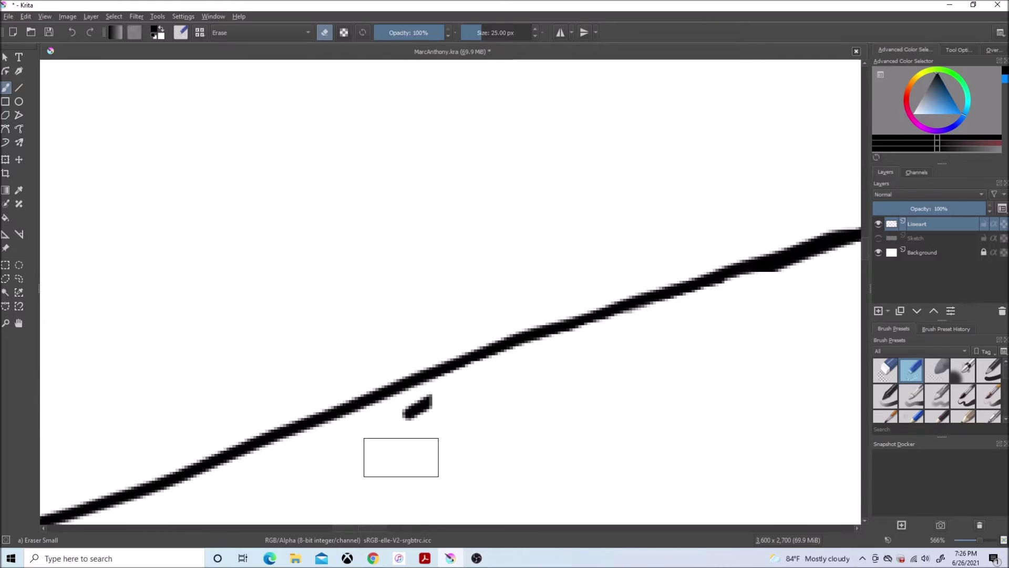
Erase the tail's line ends that cross inside the back outline.
scroll(399, 449, down, 8)
scroll(405, 401, up, 6)
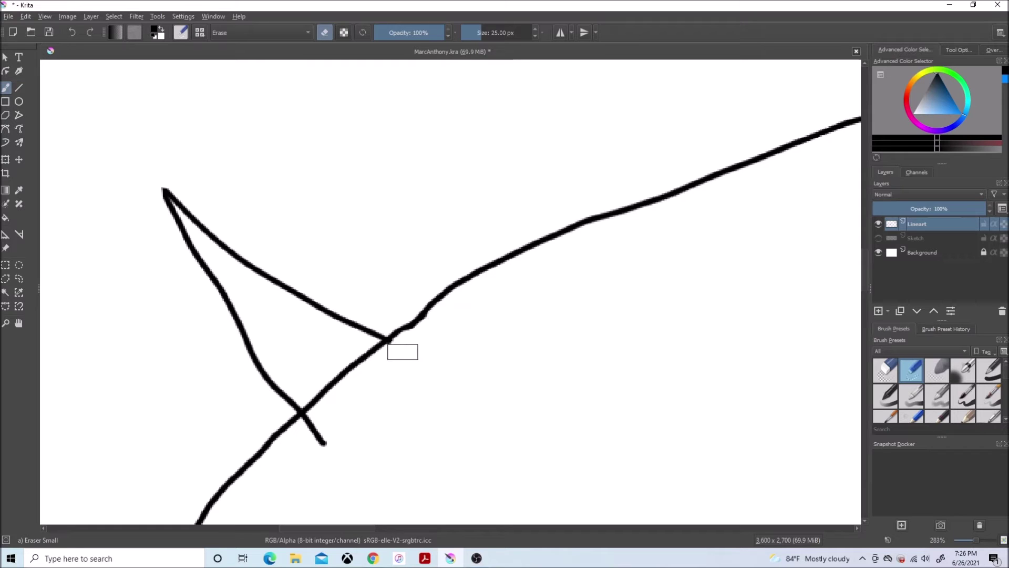
scroll(330, 462, down, 7)
Erase the overlapping strokes on the rump outline, redraw the gap with Ink-2 Fineliner, and clear the stray ends around the belly line.
scroll(323, 506, up, 7)
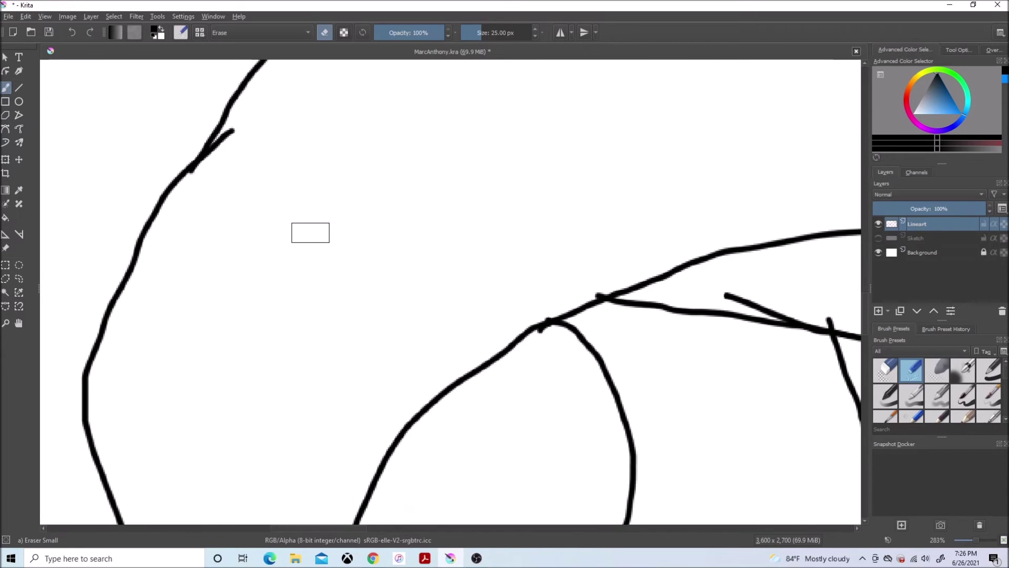
mouse_move(254, 182)
mouse_down()
mouse_move(240, 128)
mouse_move(200, 173)
mouse_up()
key(slash)
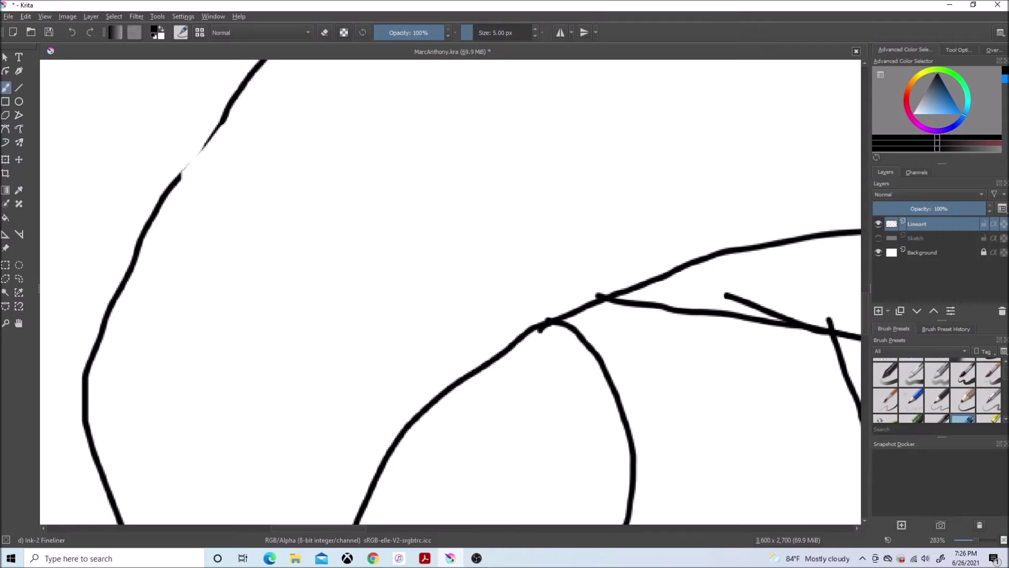
key(slash)
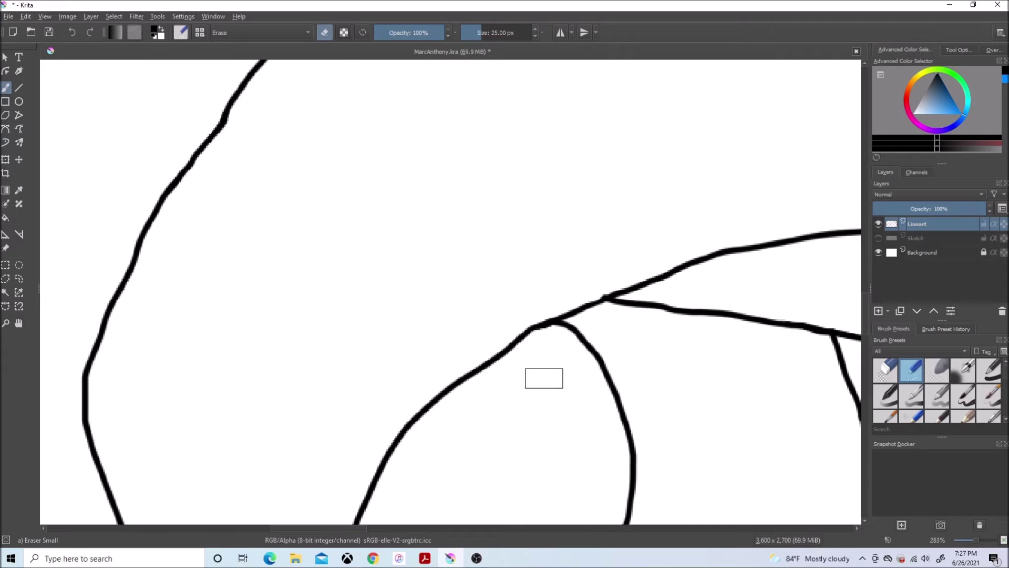
Remove the outer toe's line end inside the near hind paw using a freehand selection, deselect, and return to the eraser.
scroll(544, 378, down, 4)
scroll(448, 494, up, 6)
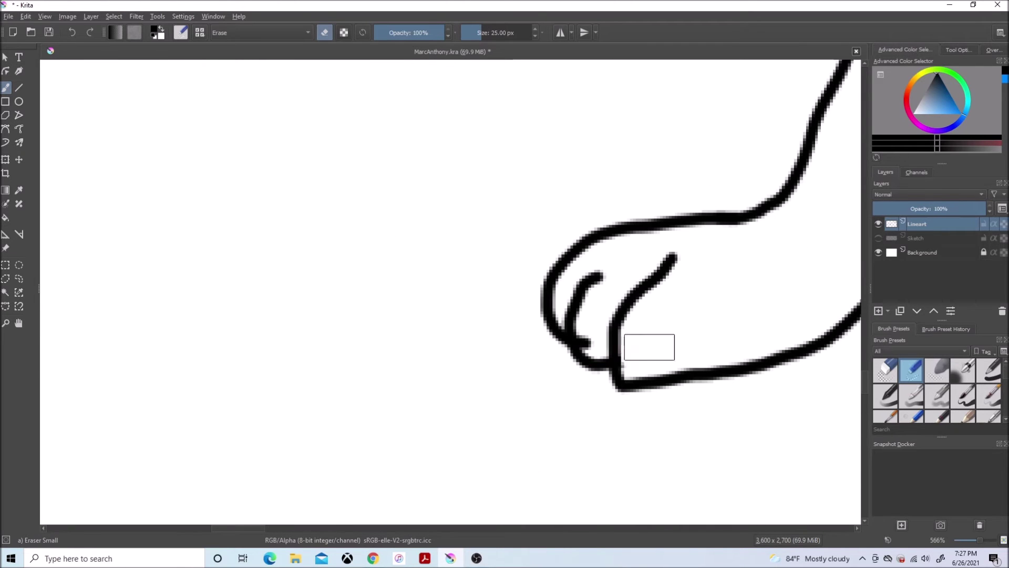
click(19, 279)
mouse_move(598, 323)
mouse_down()
mouse_move(599, 339)
mouse_move(581, 319)
mouse_up()
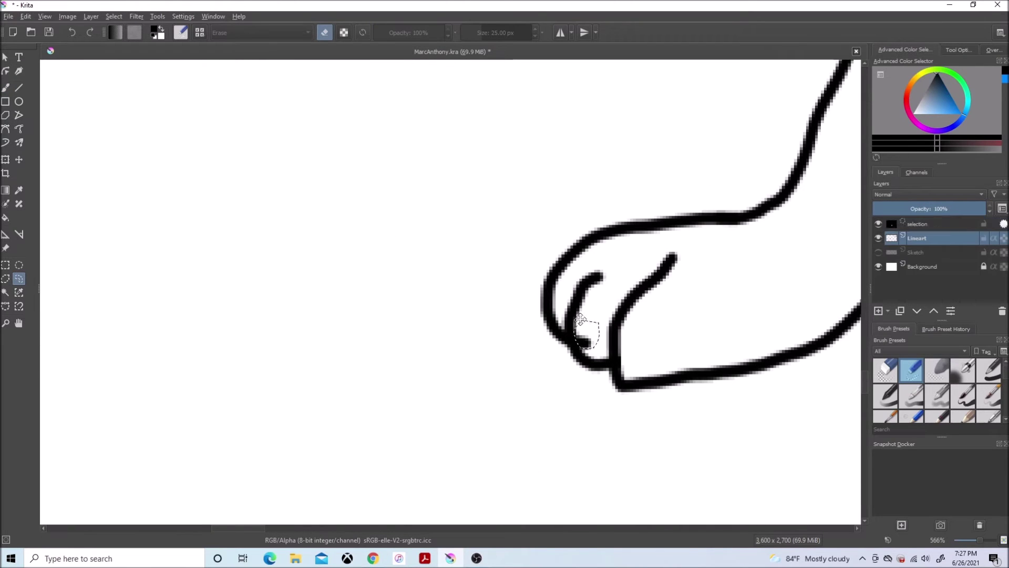
click(114, 17)
click(131, 39)
key(b)
scroll(611, 352, up, 1)
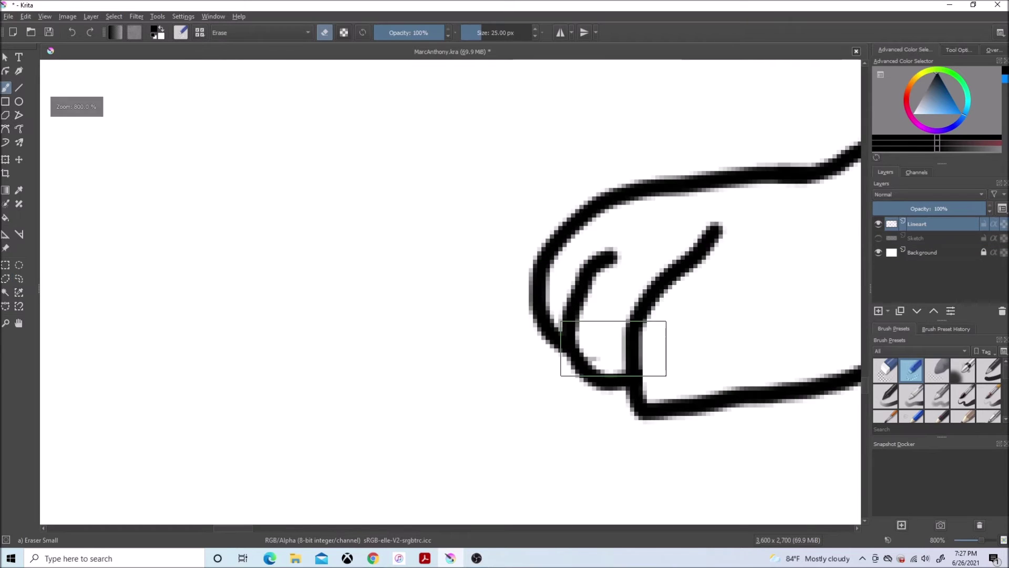
Erase the stray line ends at the far hind leg's heel and inside its toes.
scroll(611, 357, down, 3)
scroll(701, 349, up, 3)
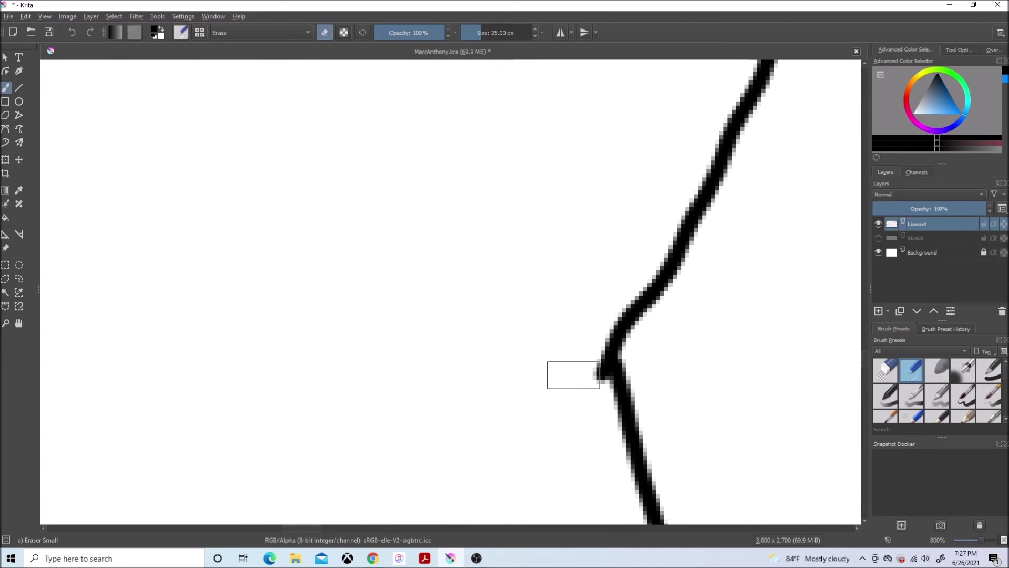
scroll(558, 337, down, 3)
scroll(703, 368, up, 3)
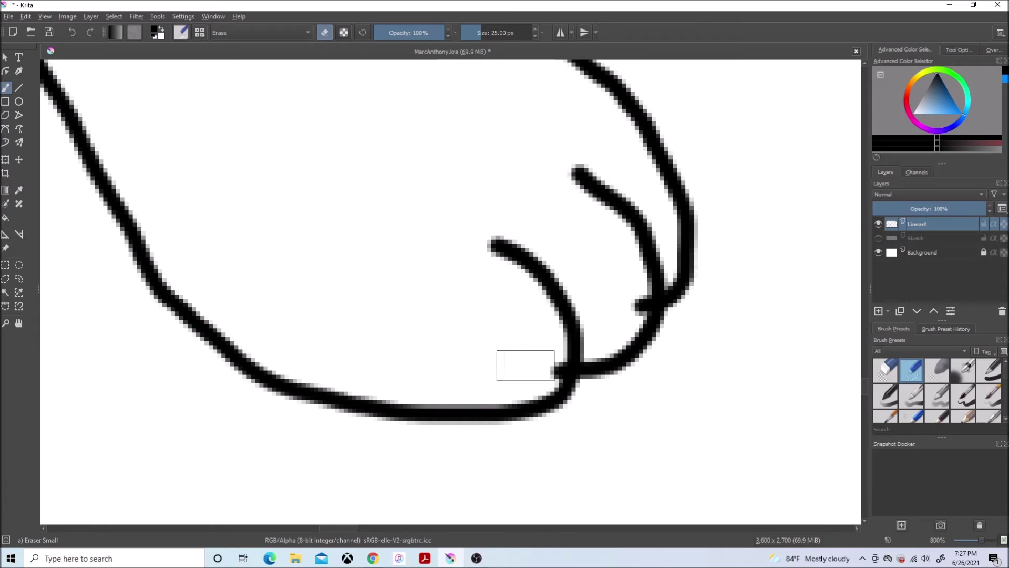
scroll(602, 279, down, 3)
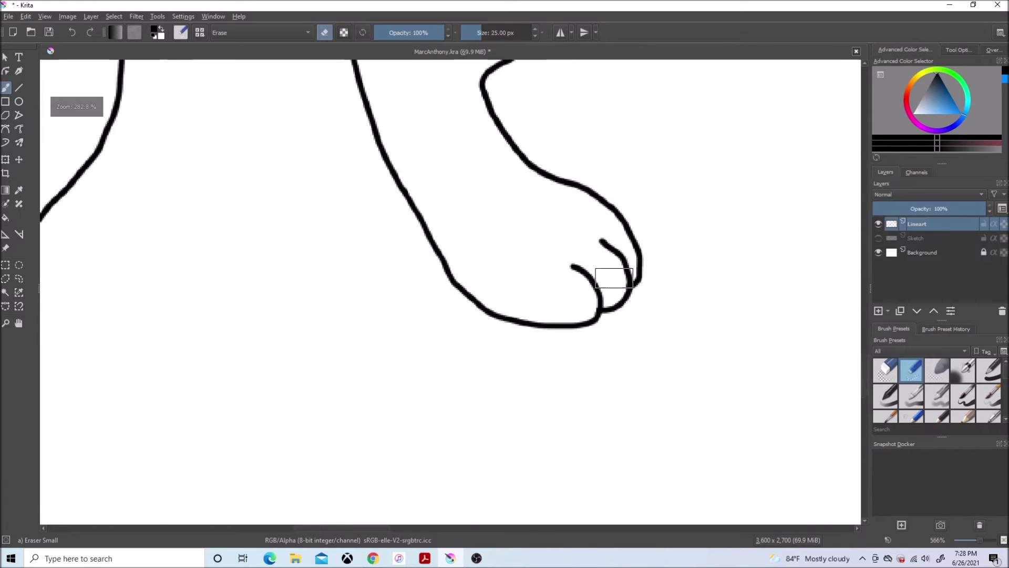
scroll(507, 397, up, 3)
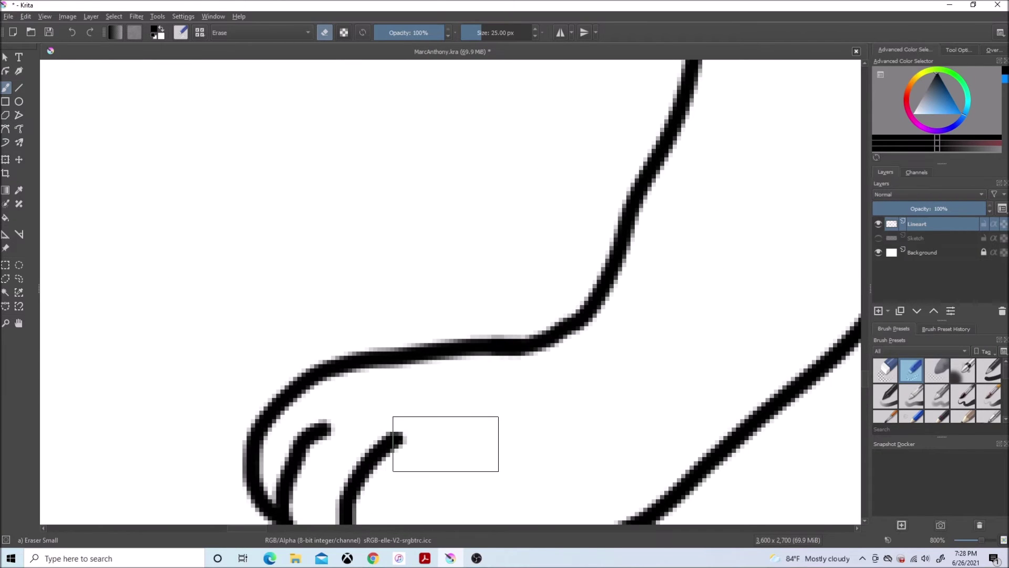
scroll(444, 444, down, 3)
scroll(558, 479, down, 1)
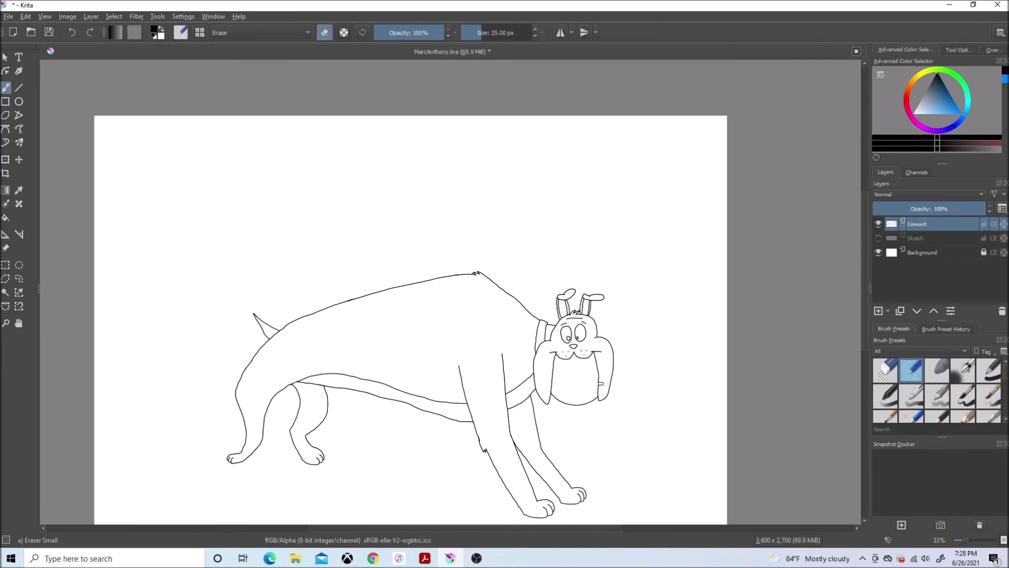
Add a new paint layer directly above the Sketch layer.
click(924, 238)
click(91, 16)
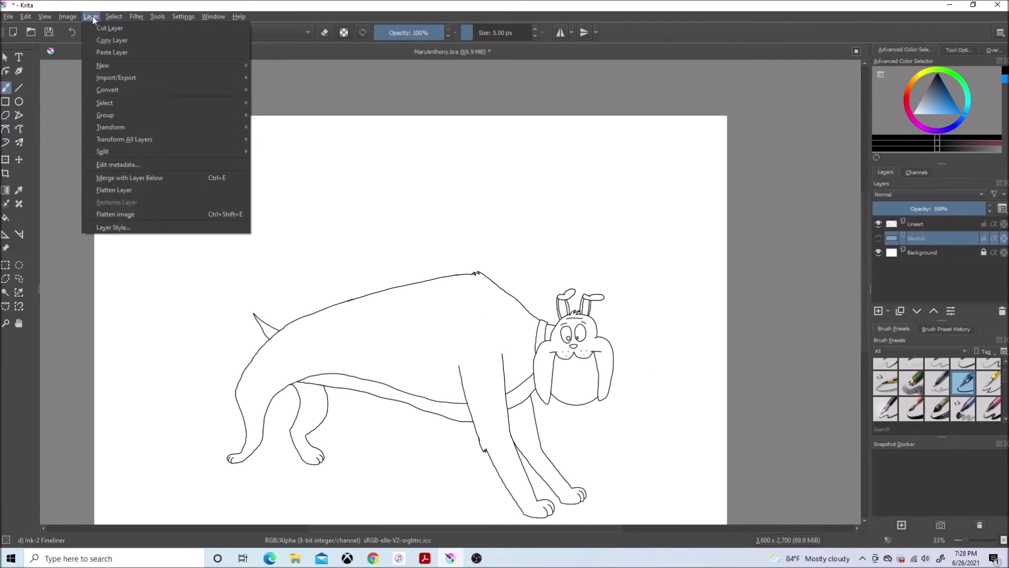
mouse_move(103, 66)
click(276, 65)
Choose a reddish-brown paint color, checking the web reference in Chrome, and rename the new layer Color.
drag(914, 121, 968, 104)
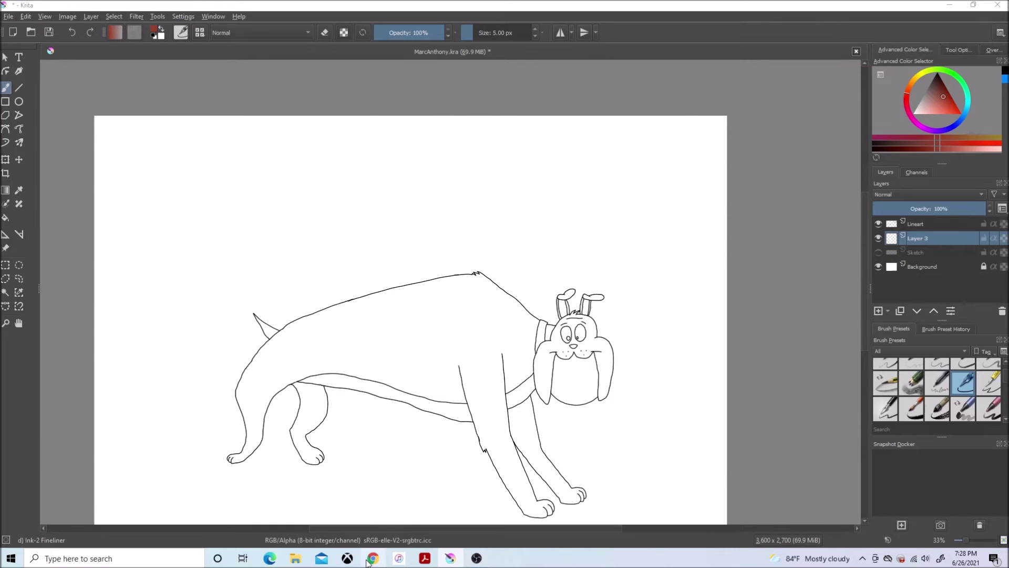
click(380, 559)
click(450, 558)
drag(941, 99, 944, 100)
double_click(926, 238)
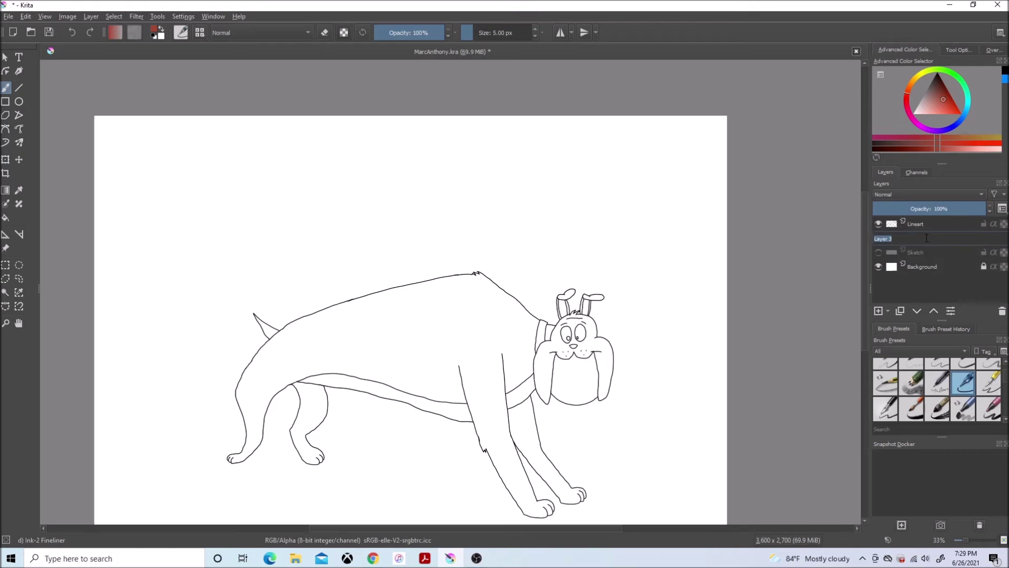
key(Return)
Select the dog's brown body, leg, tail and head areas from the Lineart layer by contiguous color and grow the selection.
click(927, 225)
click(5, 292)
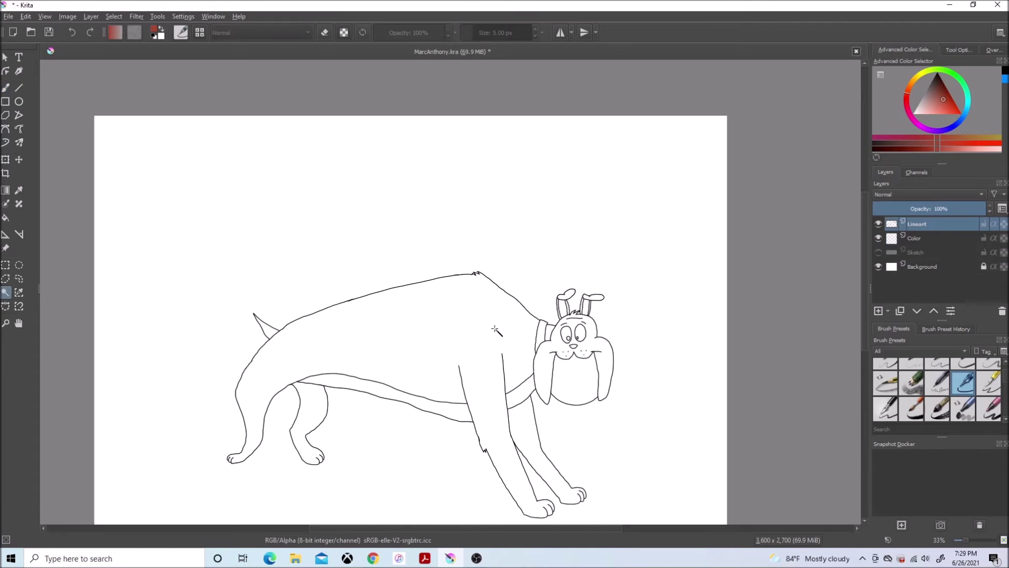
click(502, 329)
click(315, 405)
click(267, 326)
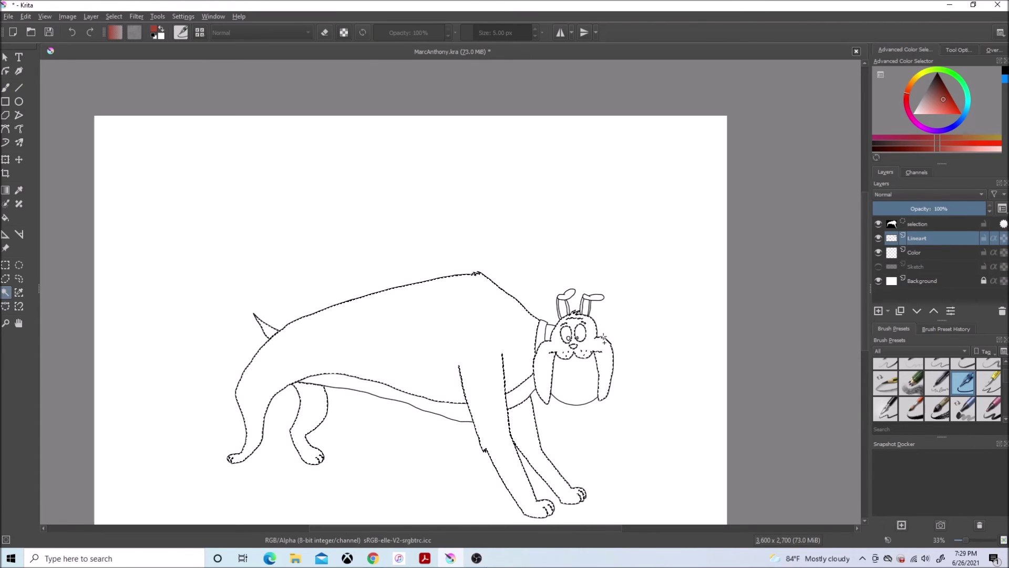
click(114, 16)
click(221, 214)
click(518, 295)
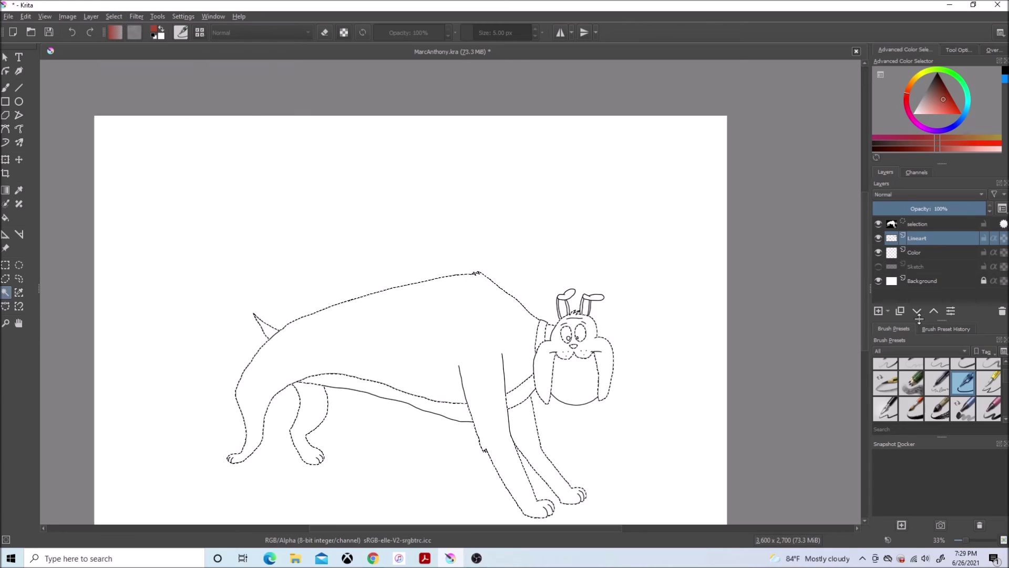
Fill the selected body areas with reddish brown on the Color layer.
click(914, 252)
key(f)
click(418, 343)
click(942, 97)
click(451, 317)
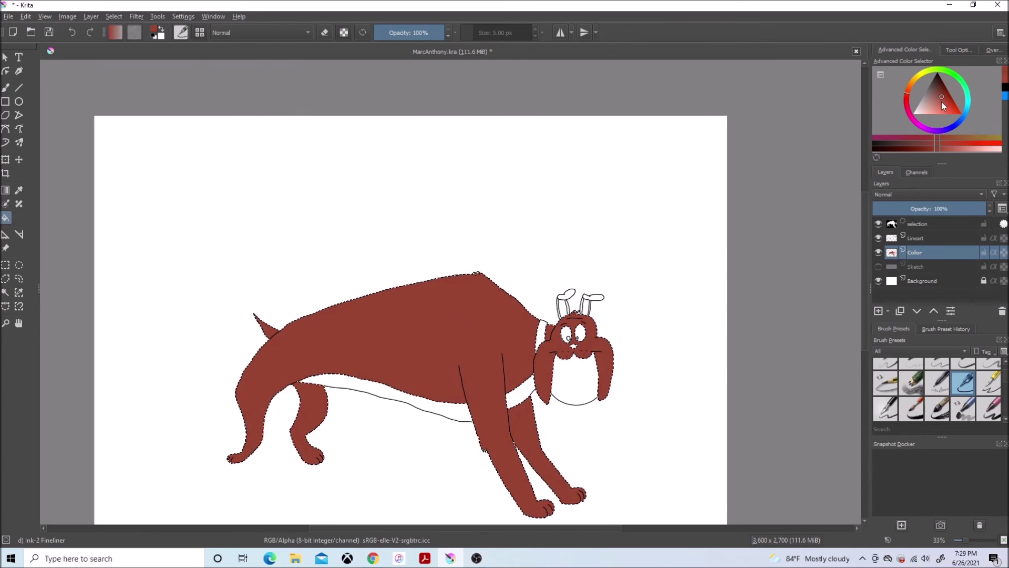
Set the paint color to black, select the collar, nose and pupils from the Lineart layer, and grow the selection.
click(937, 74)
scroll(568, 348, up, 5)
click(5, 292)
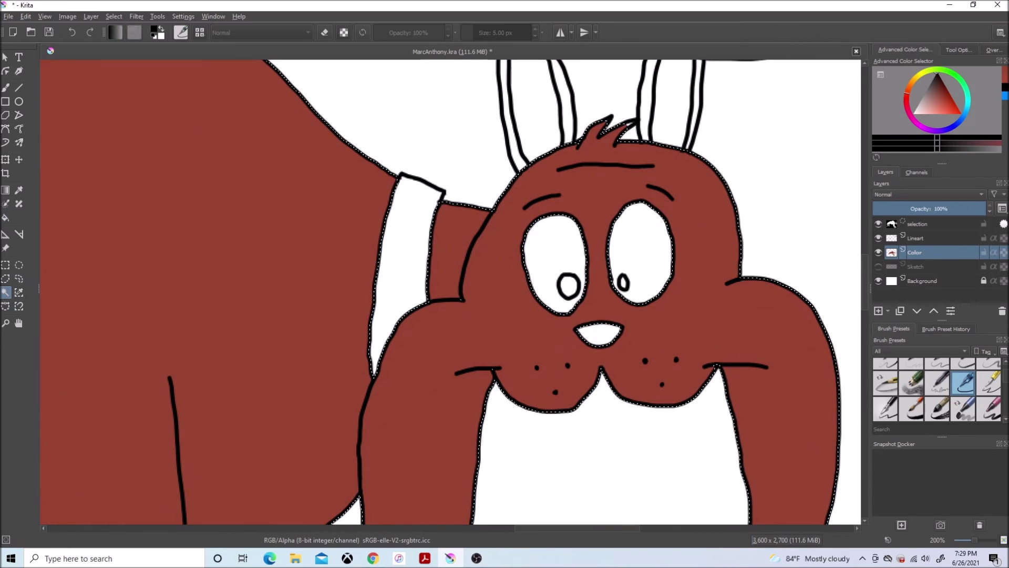
click(917, 238)
click(569, 286)
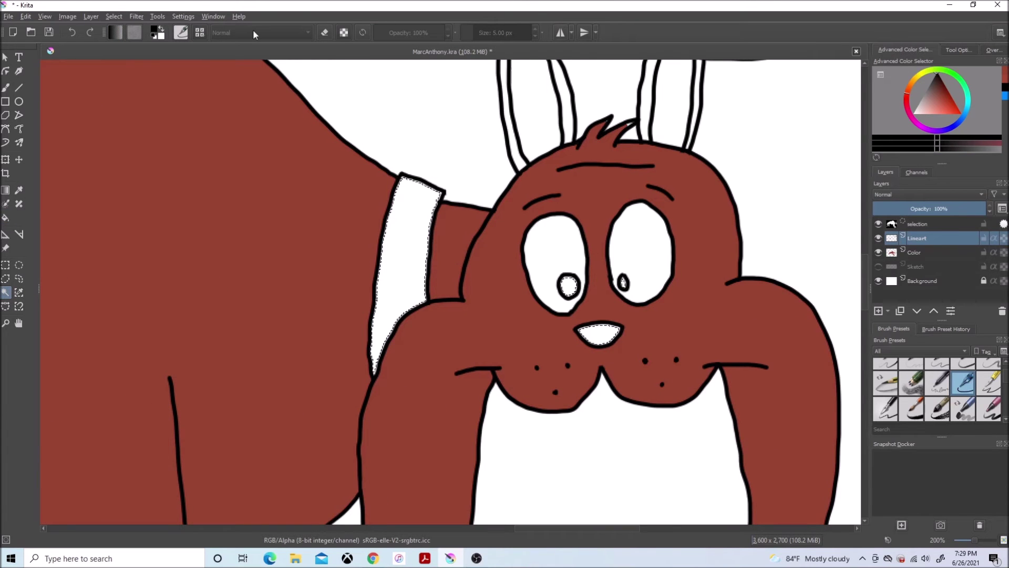
click(113, 16)
click(137, 207)
click(517, 291)
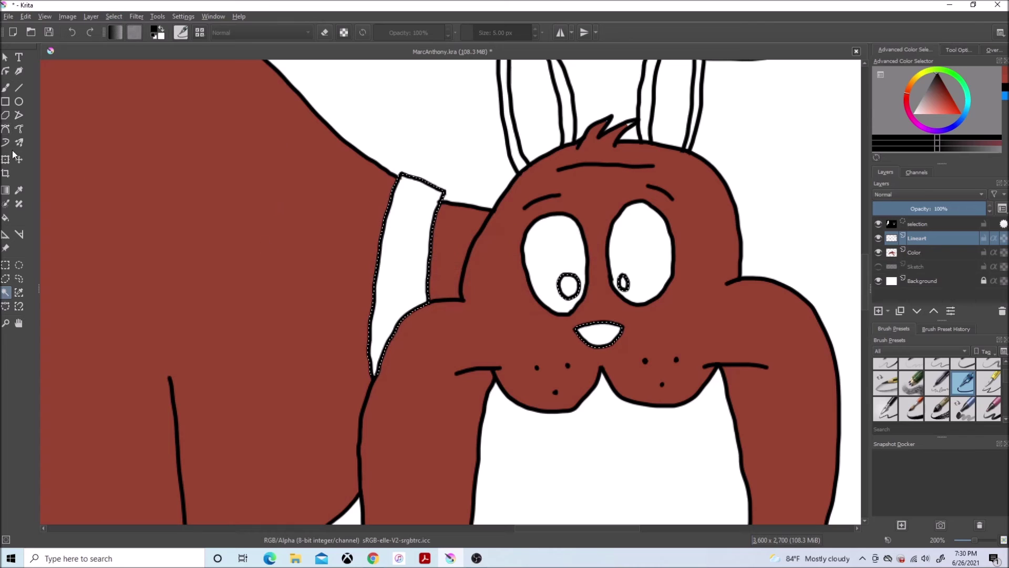
Undo the fill made on the Lineart layer, fill the pupils, nose and collar black on the Color layer, and deselect.
click(5, 217)
click(405, 241)
click(72, 32)
click(899, 253)
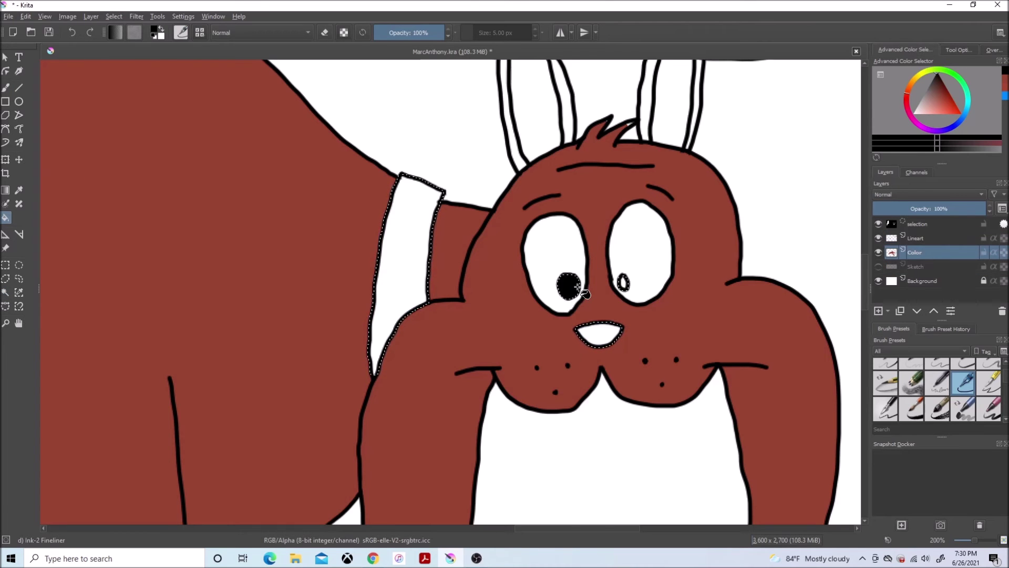
click(405, 244)
key(1)
click(113, 16)
click(120, 41)
Check the ears in the Chrome reference and select both ears' flaps and outer rims from the Lineart layer.
scroll(754, 213, up, 5)
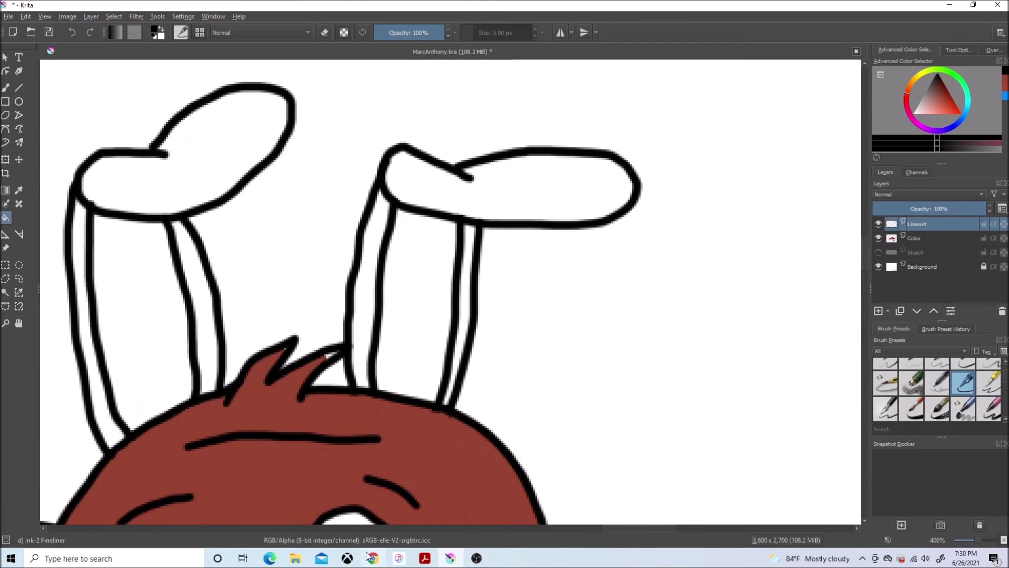
click(373, 558)
click(450, 558)
click(5, 292)
click(221, 148)
shift+click(451, 193)
shift+click(465, 258)
shift+click(367, 284)
shift+click(91, 339)
shift+click(188, 284)
Grow the ear selection so it reaches under the black outlines.
click(114, 16)
click(163, 210)
click(510, 271)
click(518, 296)
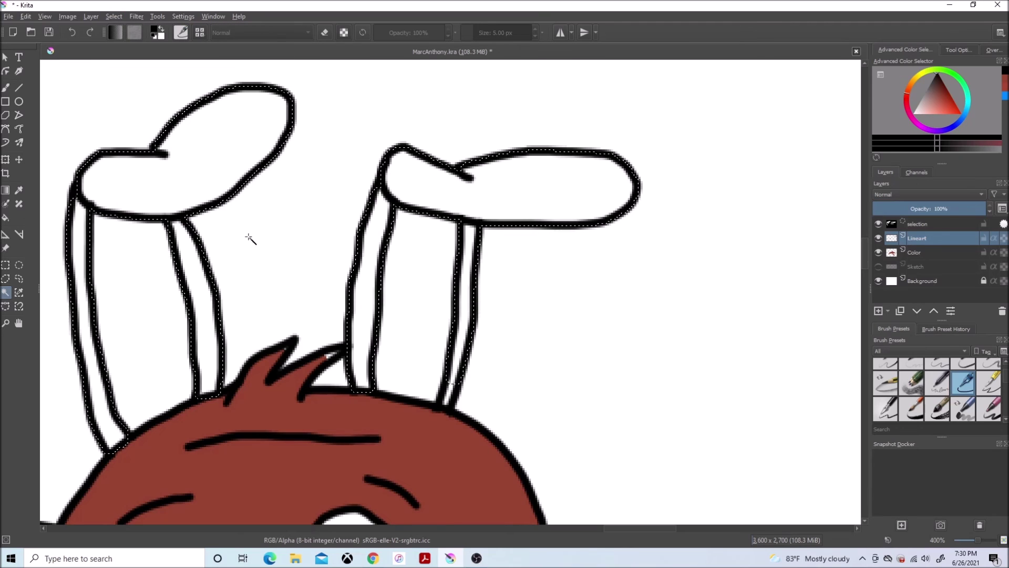
Fill the selected ear flaps and rims with a darker reddish brown on the Color layer and deselect.
click(6, 217)
click(943, 95)
drag(942, 92, 940, 88)
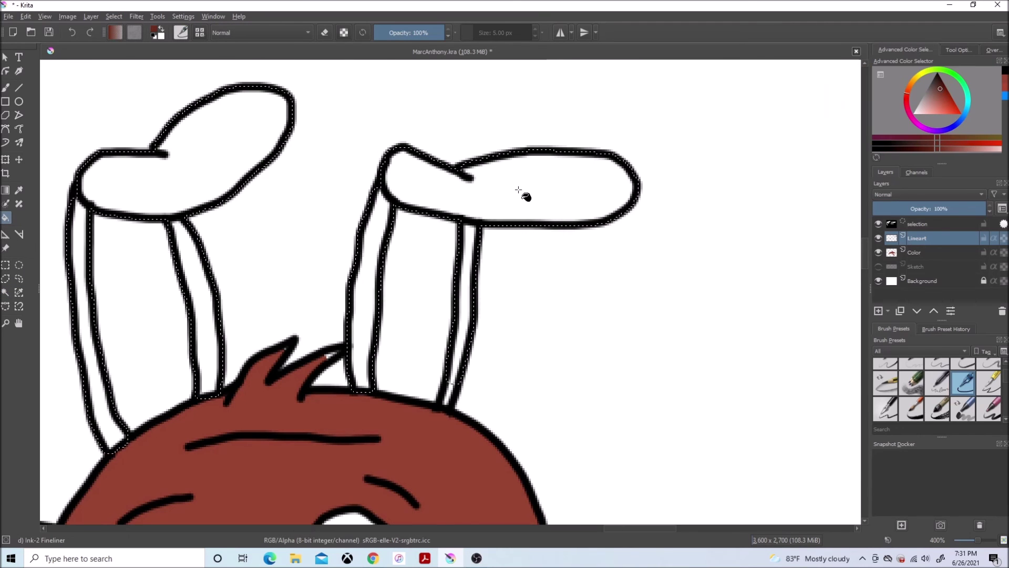
key(Page_Down)
click(531, 181)
click(114, 16)
click(126, 38)
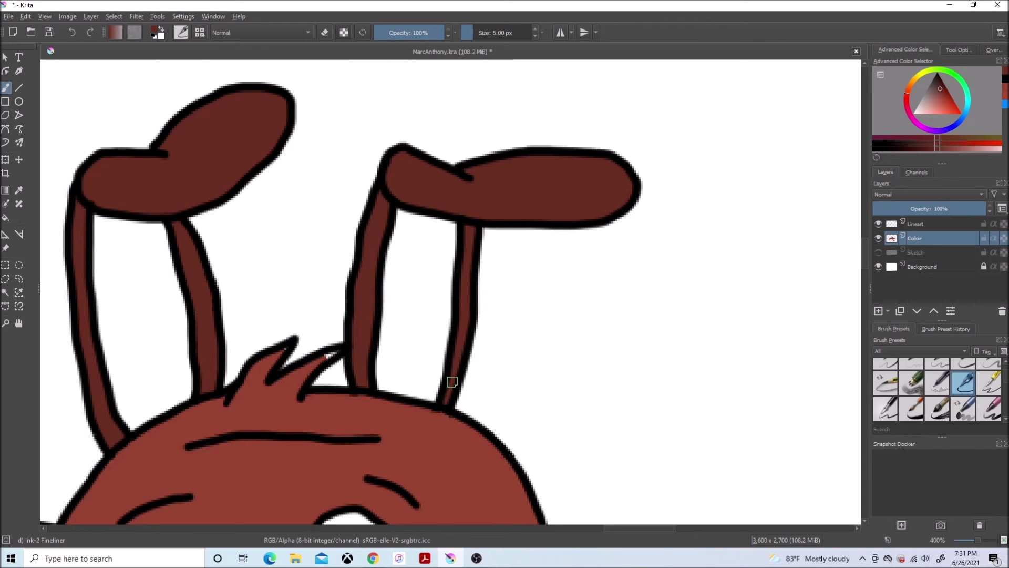
Sample the head's reddish brown and paint the unfilled gaps in the hair tuft with Ink-2 Fineliner.
click(19, 189)
click(238, 387)
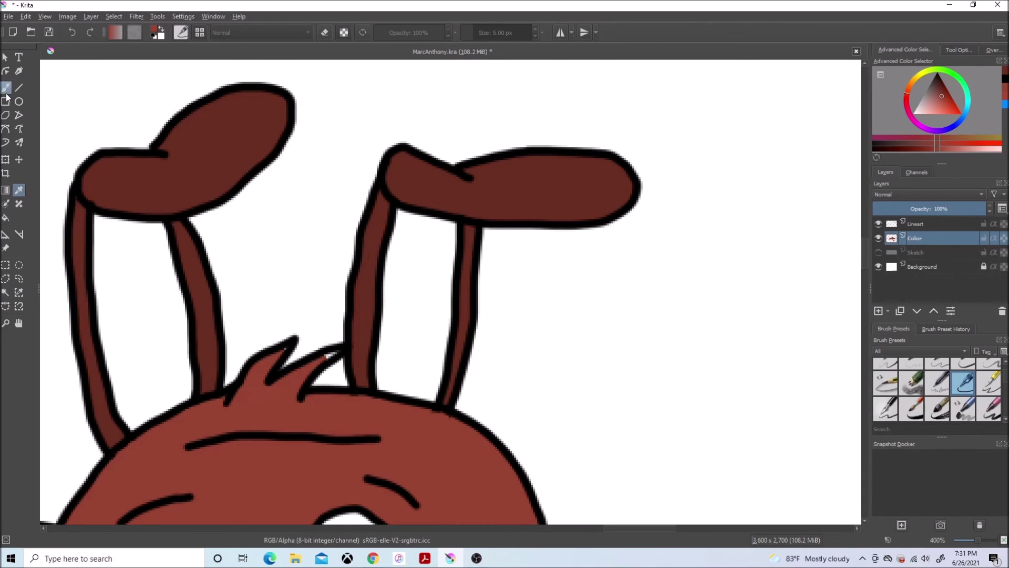
key(b)
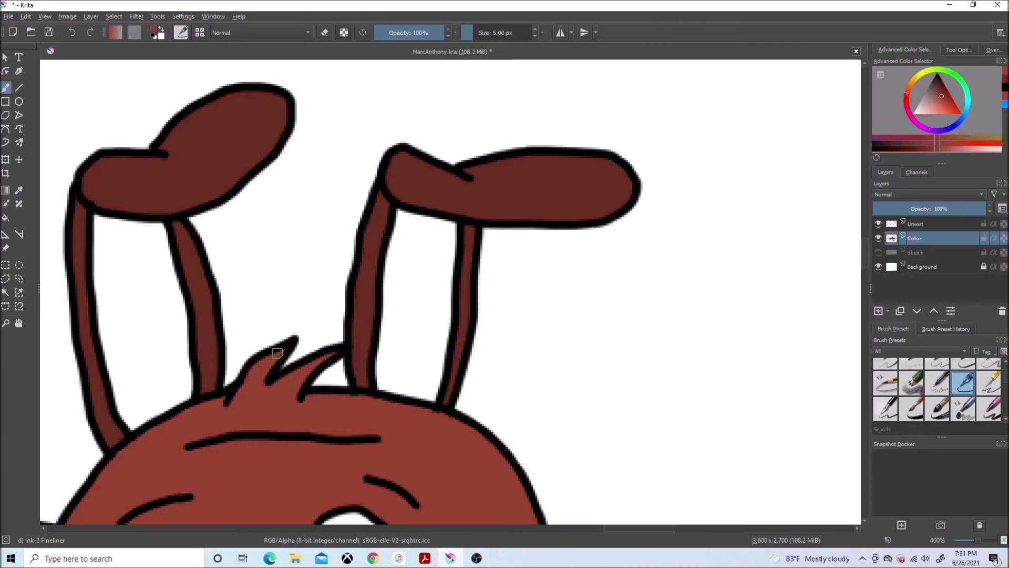
Pick white, select the whites of both eyes from the Lineart layer, and grow the selection under the outlines.
scroll(335, 357, down, 9)
scroll(363, 405, up, 6)
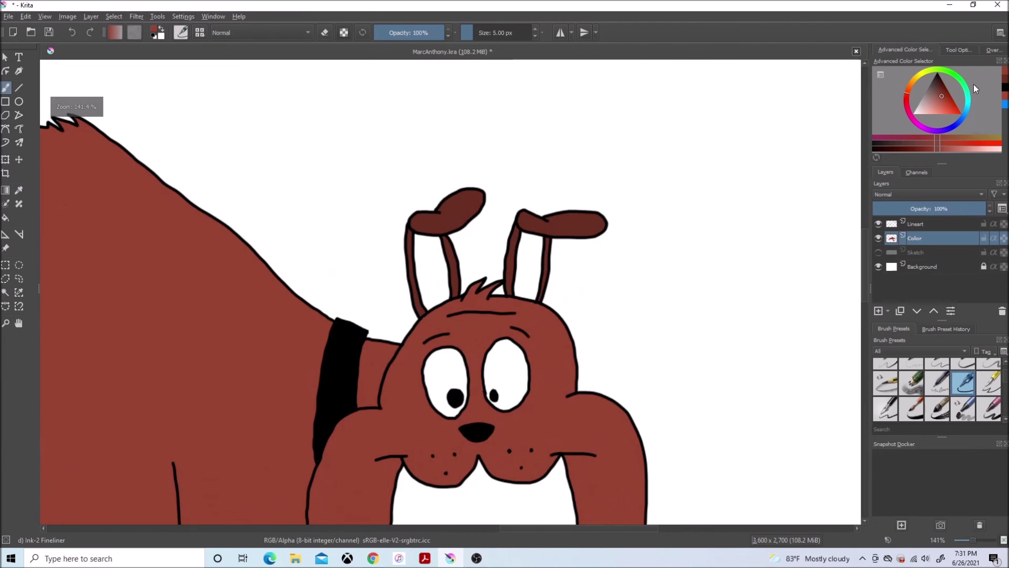
click(914, 113)
click(5, 292)
click(956, 227)
click(508, 368)
shift+click(447, 372)
click(113, 17)
click(141, 214)
click(519, 296)
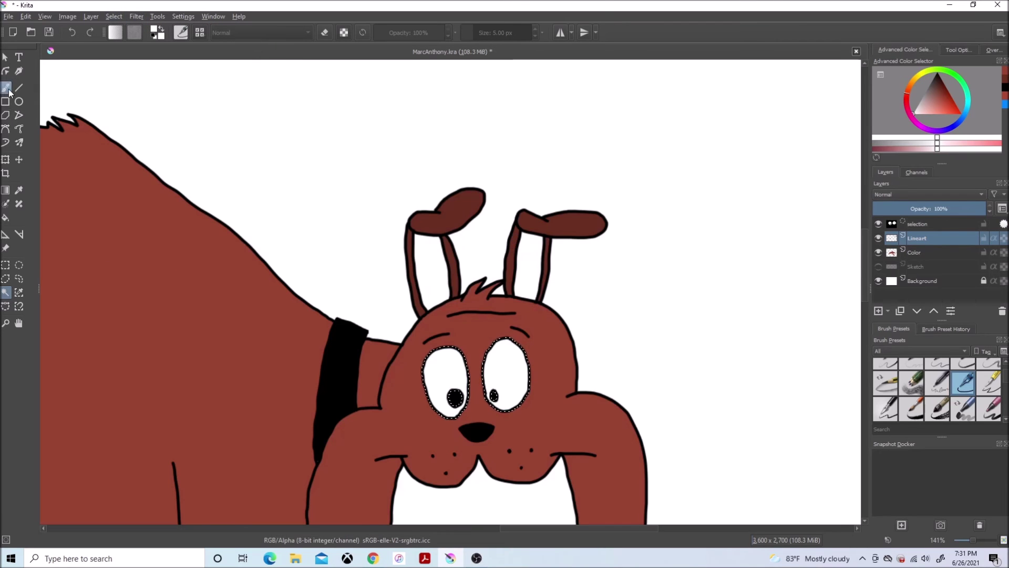
Fill the selected eyes with white on the Color layer and deselect.
key(f)
key(Page_Down)
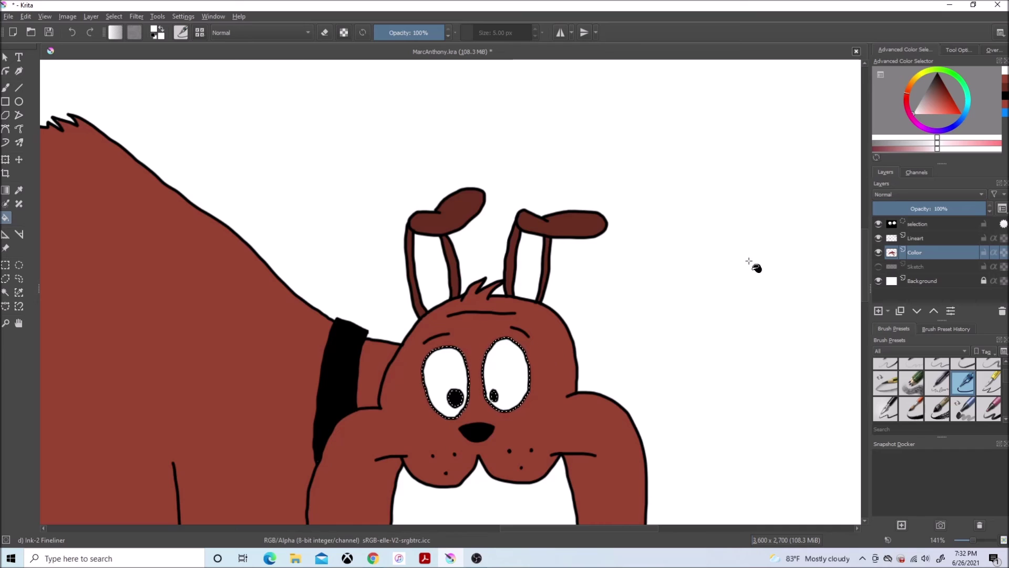
click(118, 17)
click(122, 43)
Sample the body's reddish brown and shift the foreground color to orange.
click(19, 190)
click(132, 199)
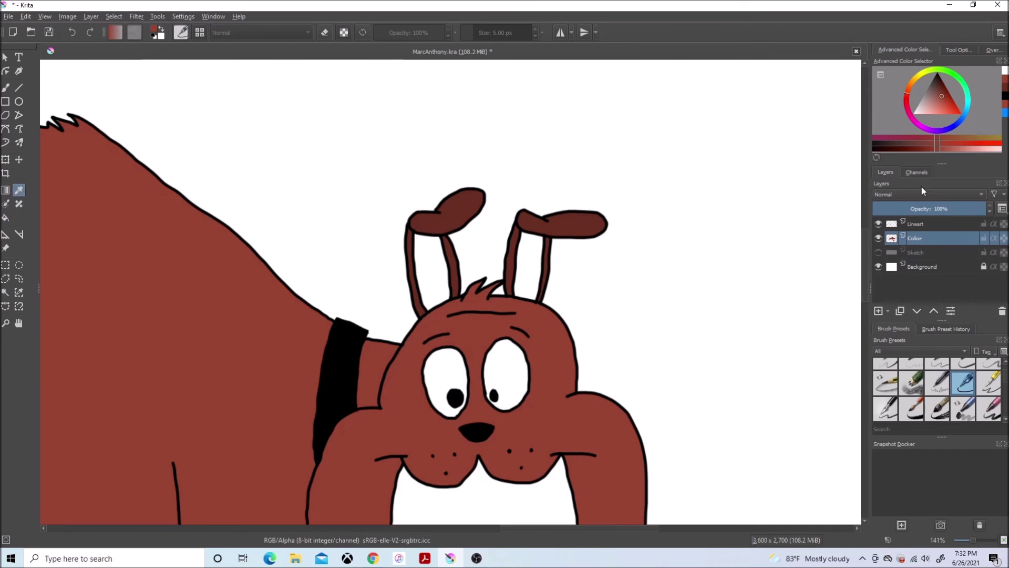
drag(907, 93, 951, 107)
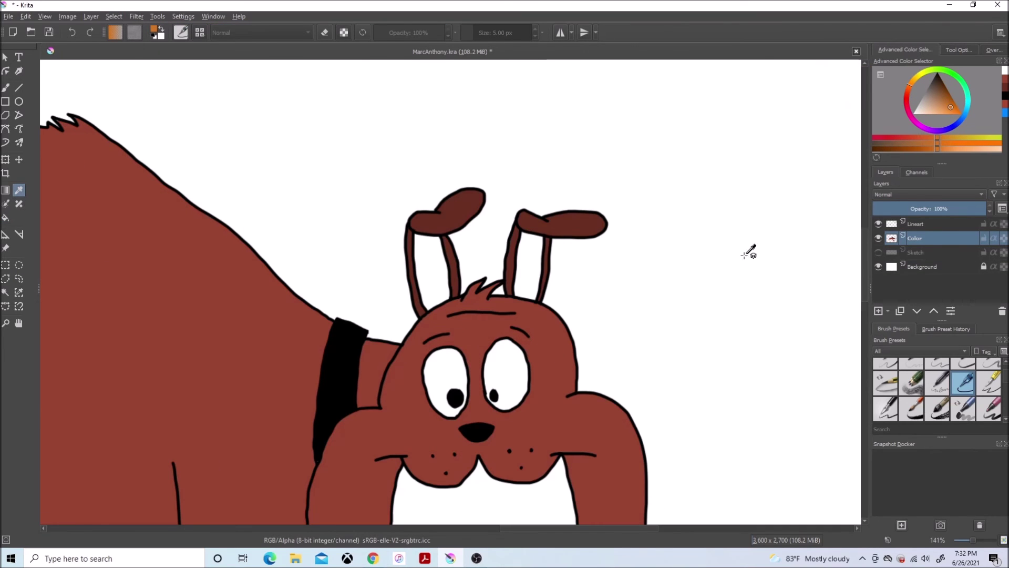
Select the inner ears, belly, chest strip and the area between the jowls from the Lineart layer, and grow the selection.
scroll(750, 246, down, 3)
click(638, 251)
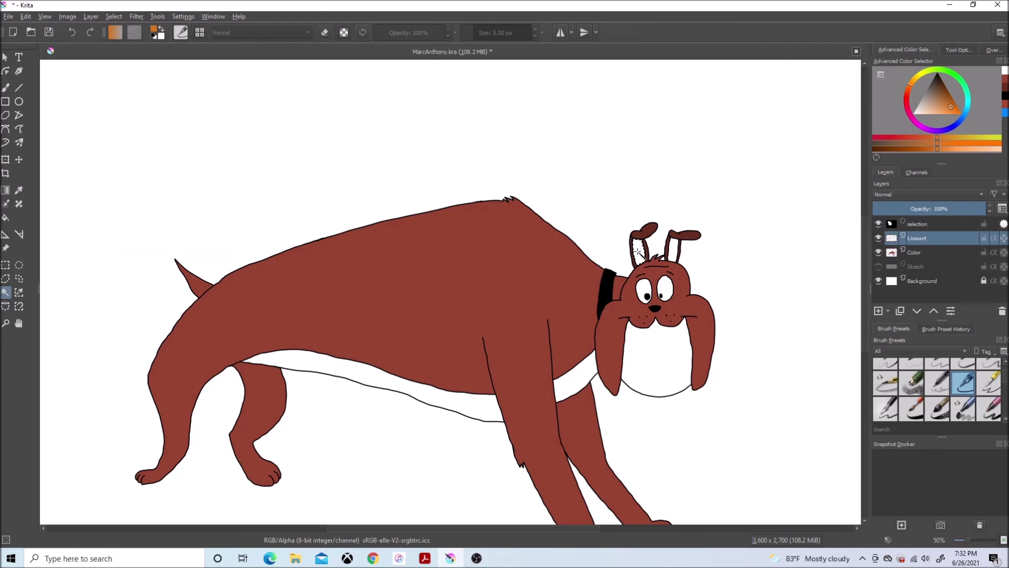
click(484, 409)
click(114, 16)
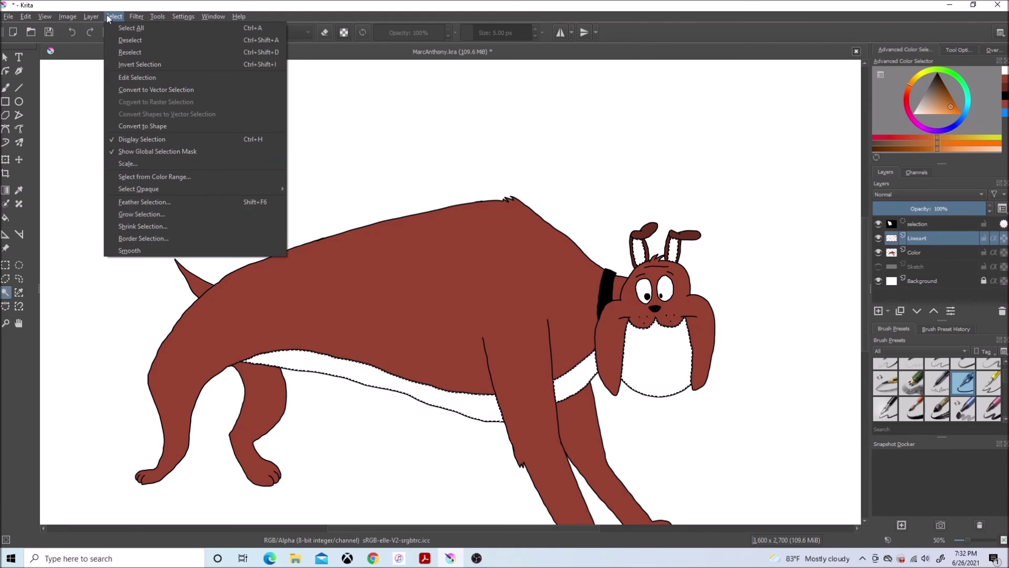
click(126, 219)
click(512, 297)
Fill the selected belly, chest, jowl area and inner ears with orange on the Color layer.
click(914, 252)
click(6, 218)
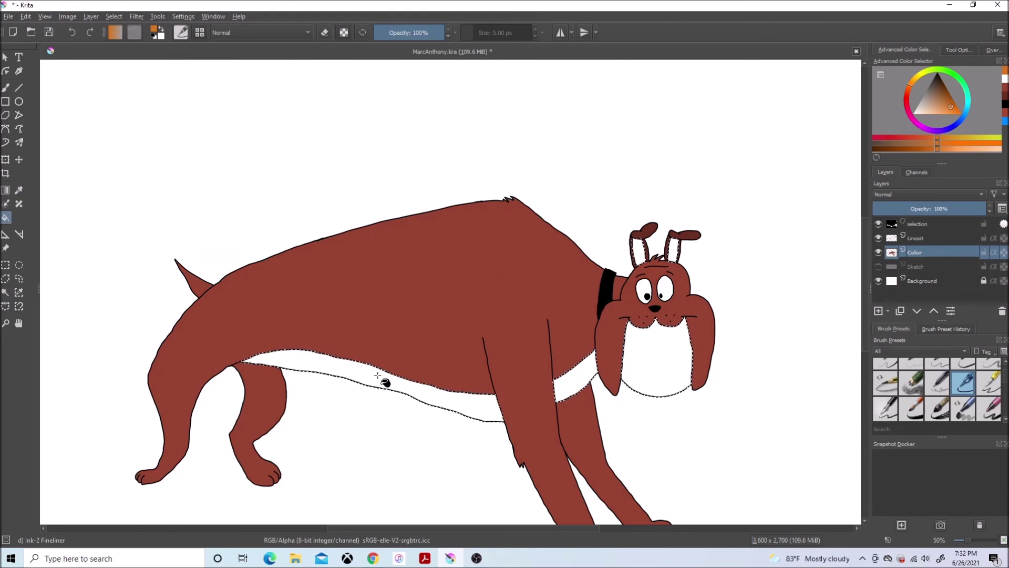
click(377, 375)
click(639, 251)
click(674, 248)
Check the fur colors in the Chrome reference and refill the selected underside and inner ears with a light yellowish tan in Krita.
click(375, 558)
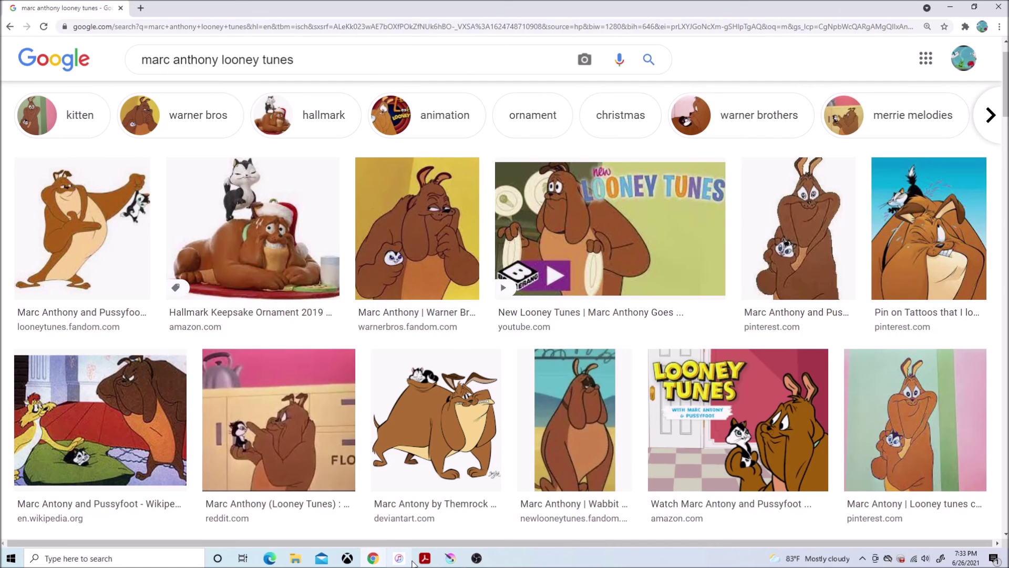
click(450, 557)
click(913, 83)
click(944, 109)
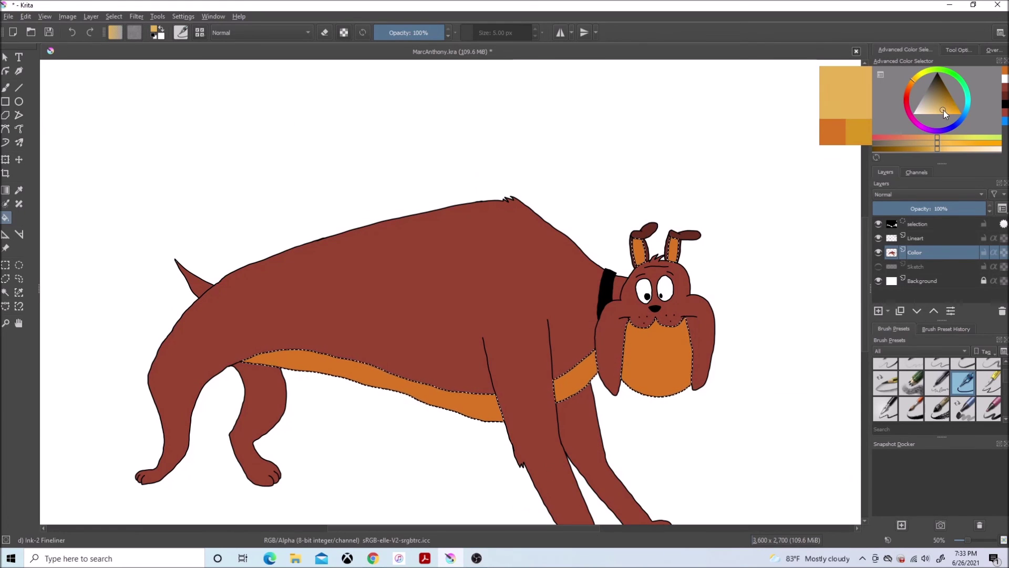
click(656, 360)
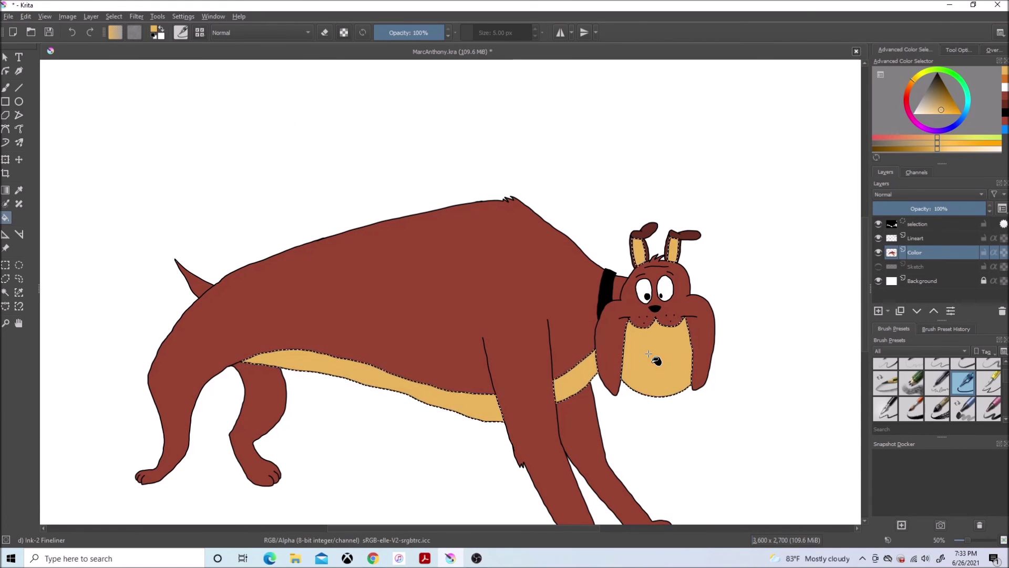
Compare the tan with the Chrome reference images, return to Krita and deselect the filled areas.
click(373, 558)
click(450, 557)
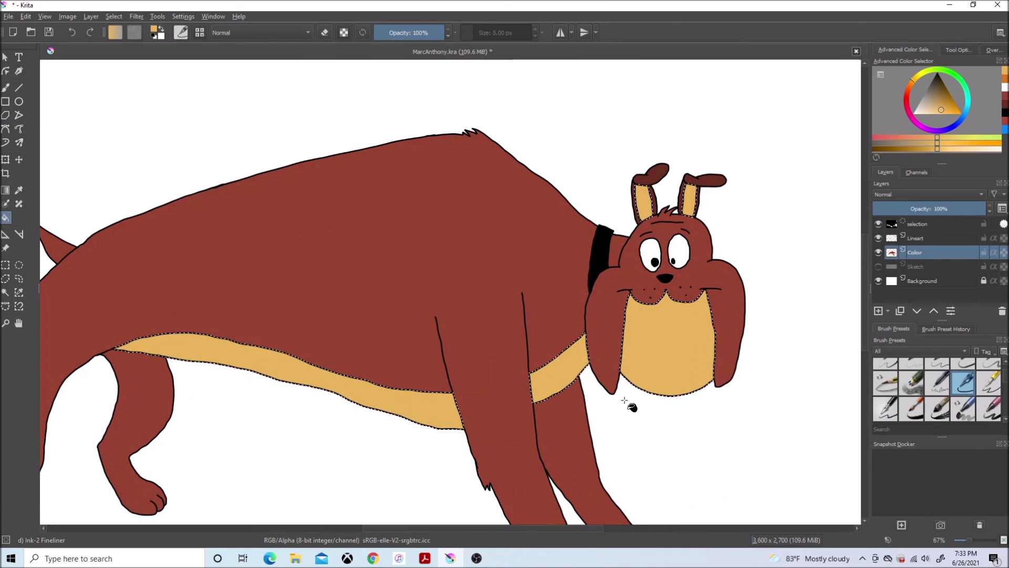
click(113, 17)
click(143, 41)
Frame a crop area closely around the whole dog, trimming the empty canvas on all sides.
scroll(224, 146, down, 2)
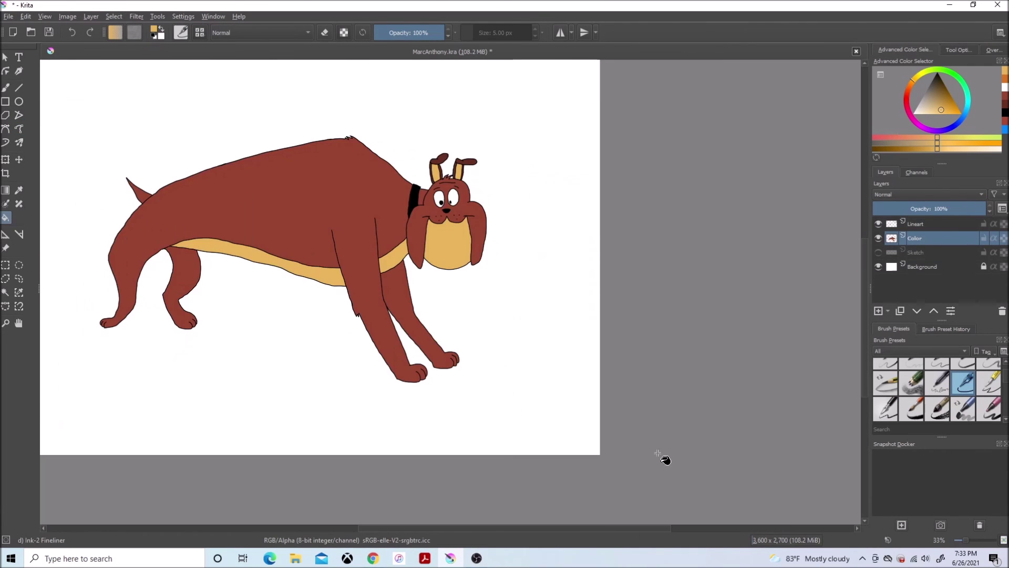
drag(599, 528, 552, 528)
drag(864, 247, 864, 224)
click(5, 175)
mouse_move(160, 112)
mouse_down()
mouse_move(499, 417)
mouse_move(662, 468)
mouse_up()
drag(159, 291, 201, 291)
drag(431, 111, 430, 174)
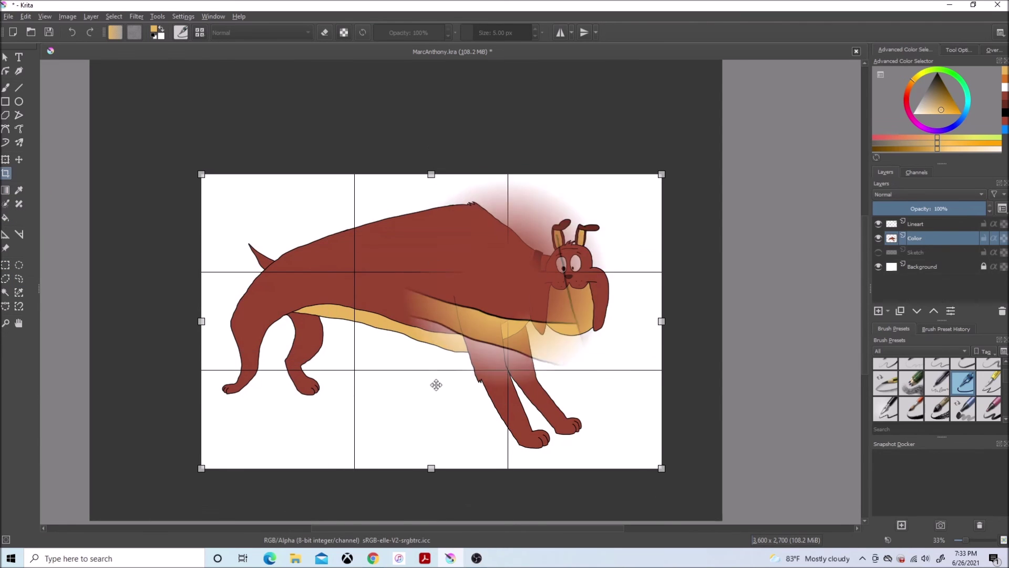